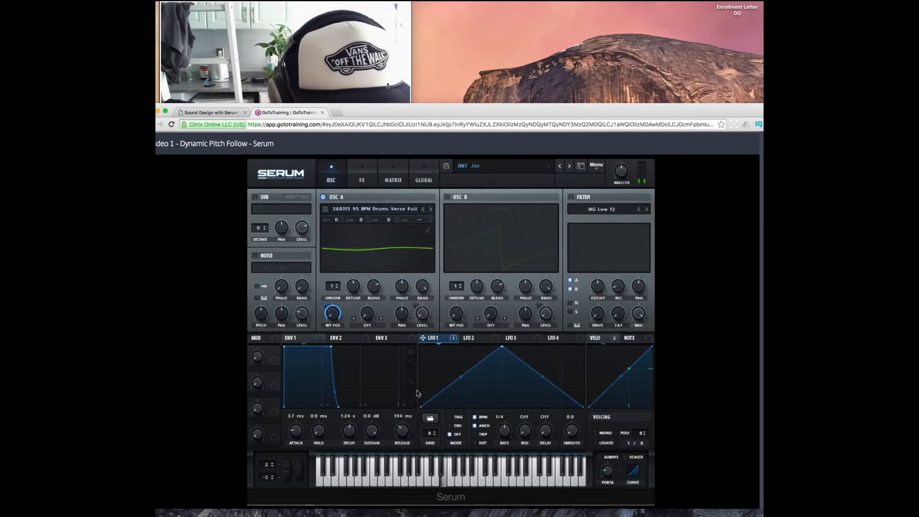
Shrink the browser window and reposition it so the whole Serum training video fits in view
{"action": "left_click", "coordinate": [387, 86]}
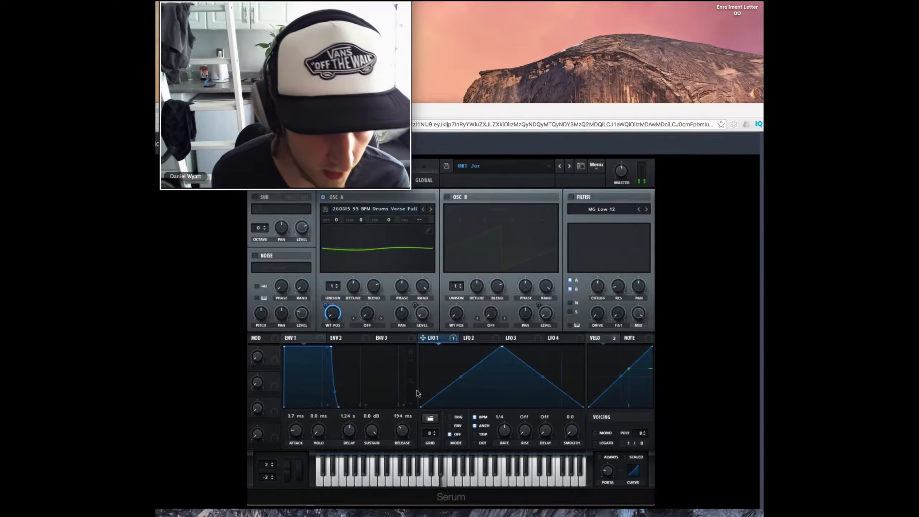
{"action": "left_click_drag", "start_coordinate": [785, 506], "coordinate": [745, 470]}
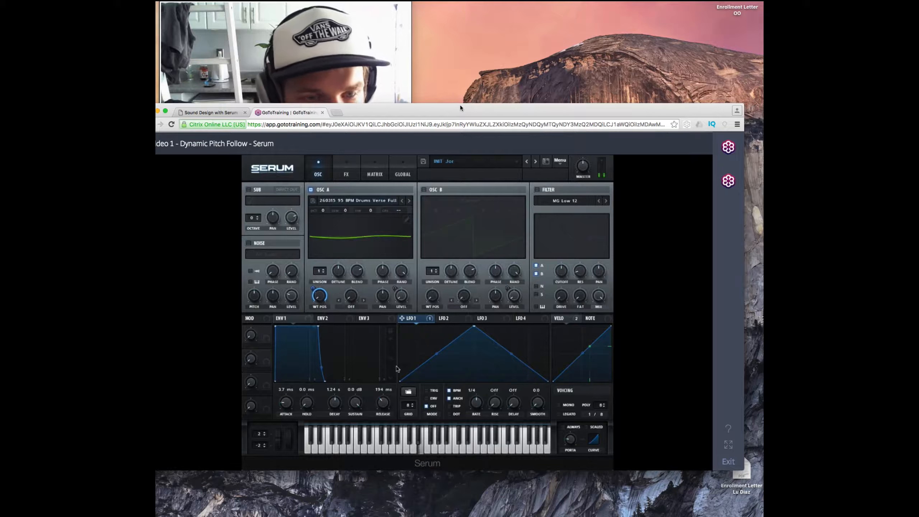
{"action": "left_click_drag", "start_coordinate": [459, 105], "coordinate": [474, 144]}
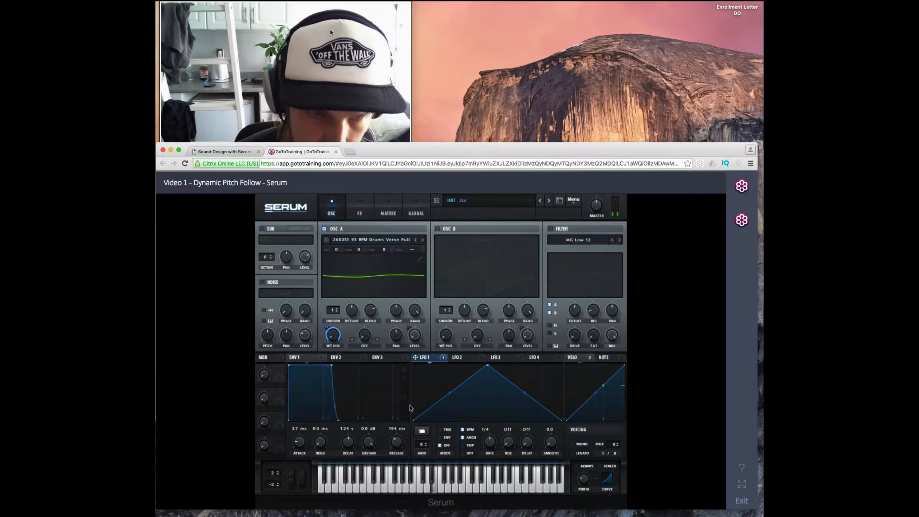
{"action": "left_click", "coordinate": [273, 56]}
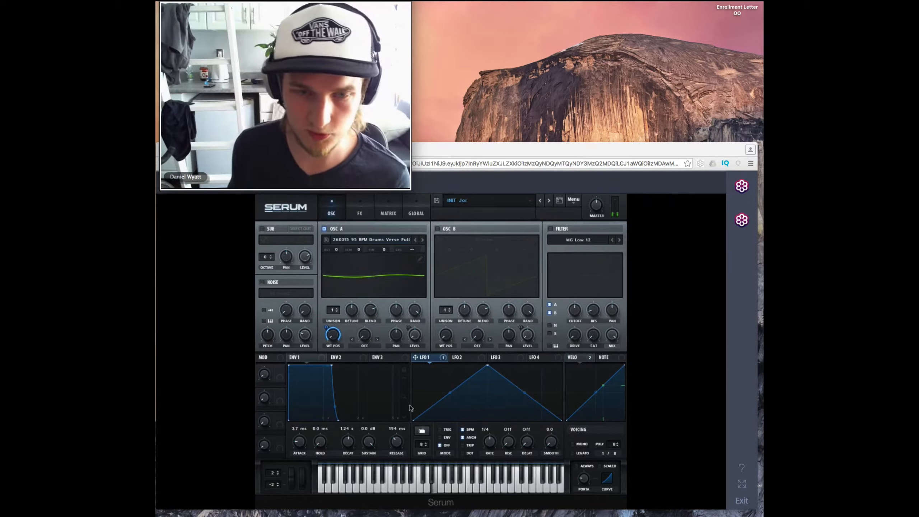
Set LFO 1 to Trig mode with a one-bar rate, reshape it into a rising ramp, and try a different octave on oscillator A
{"action": "left_click", "coordinate": [440, 429]}
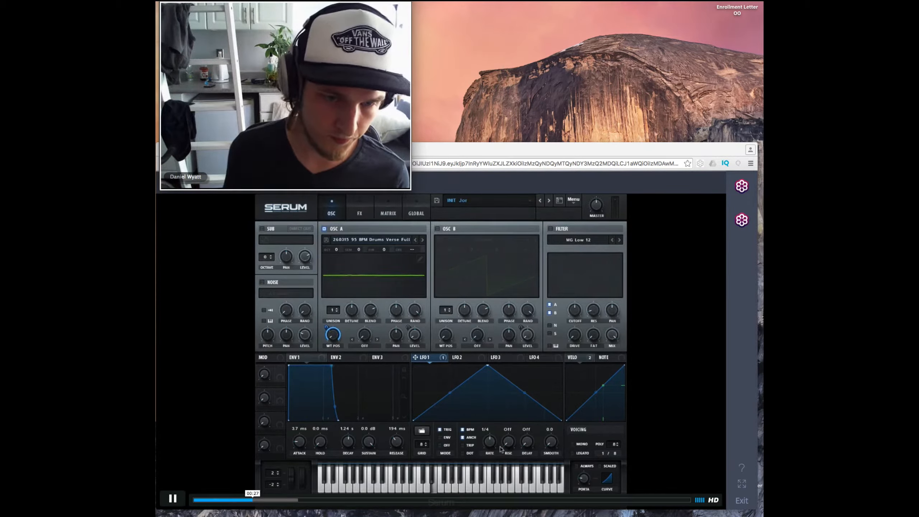
{"action": "left_click_drag", "start_coordinate": [489, 441], "coordinate": [490, 456]}
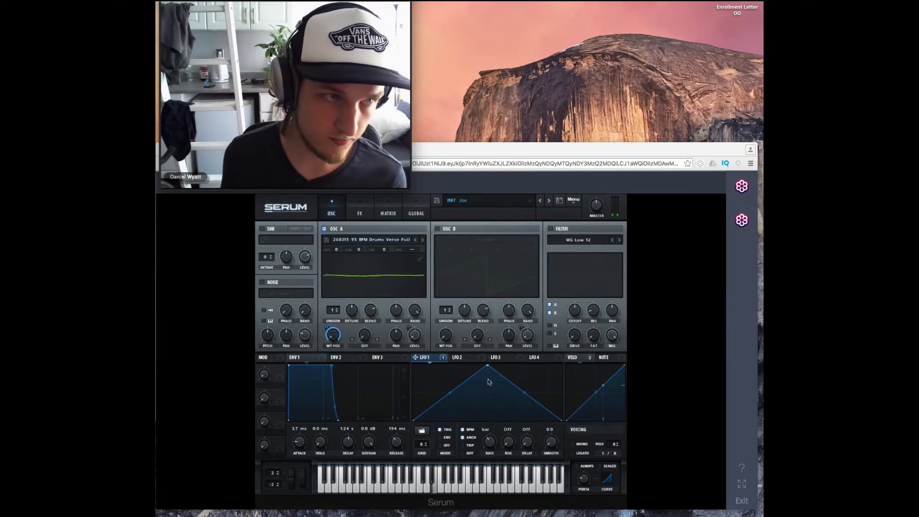
{"action": "left_click_drag", "start_coordinate": [487, 365], "coordinate": [562, 365]}
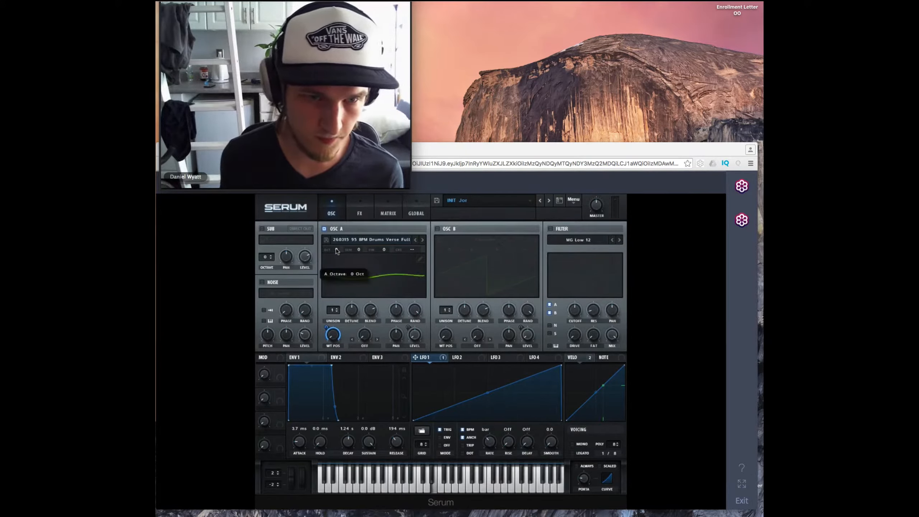
{"action": "left_click_drag", "start_coordinate": [336, 249], "coordinate": [359, 278]}
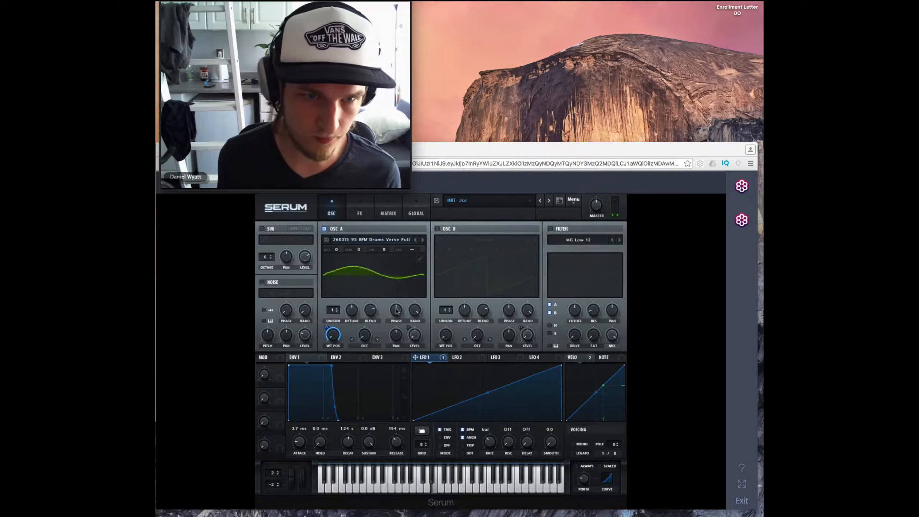
Import the 95 BPM drums Verse Full audio file into oscillator A's wavetable via dynamic pitch follow and close the wavetable editor
{"action": "left_click", "coordinate": [420, 259]}
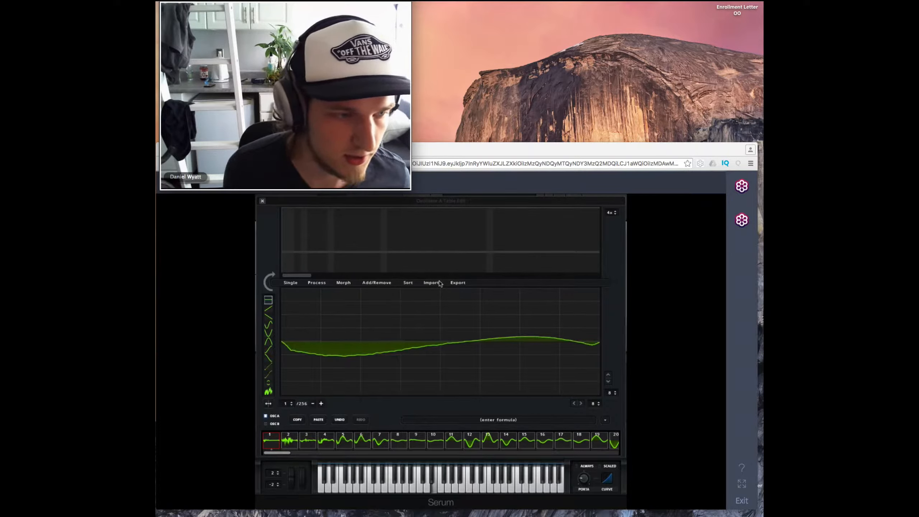
{"action": "left_click", "coordinate": [431, 283]}
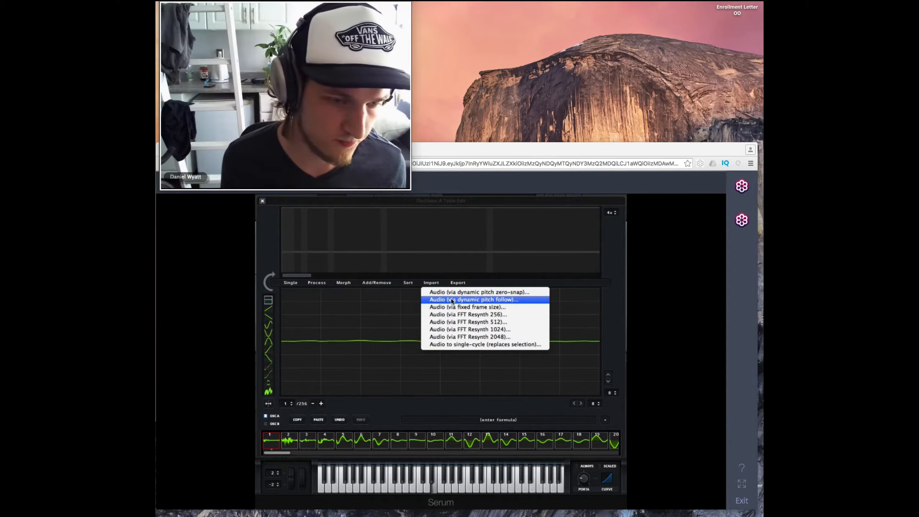
{"action": "left_click", "coordinate": [451, 300]}
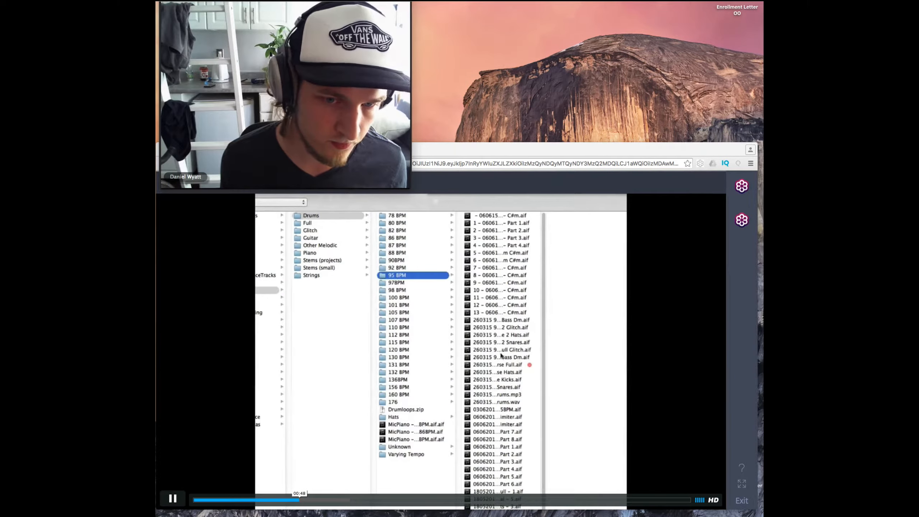
{"action": "left_click", "coordinate": [511, 366]}
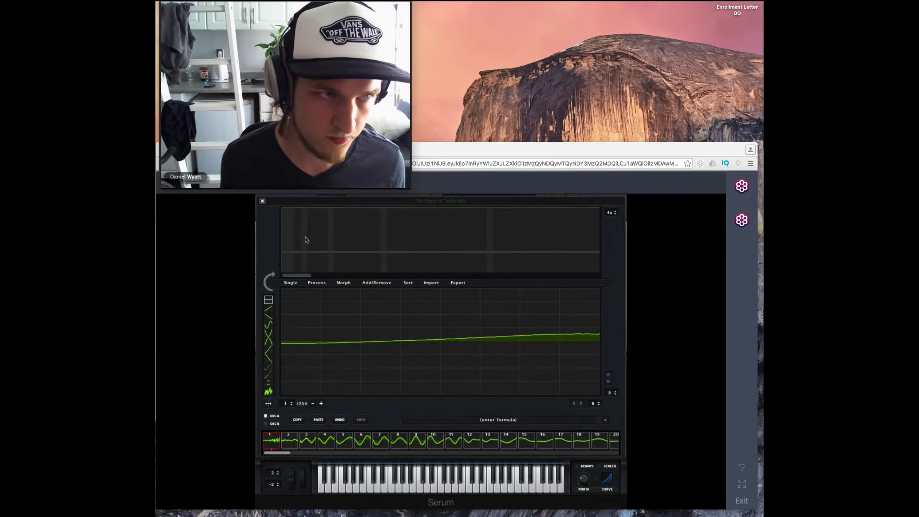
{"action": "left_click", "coordinate": [262, 201]}
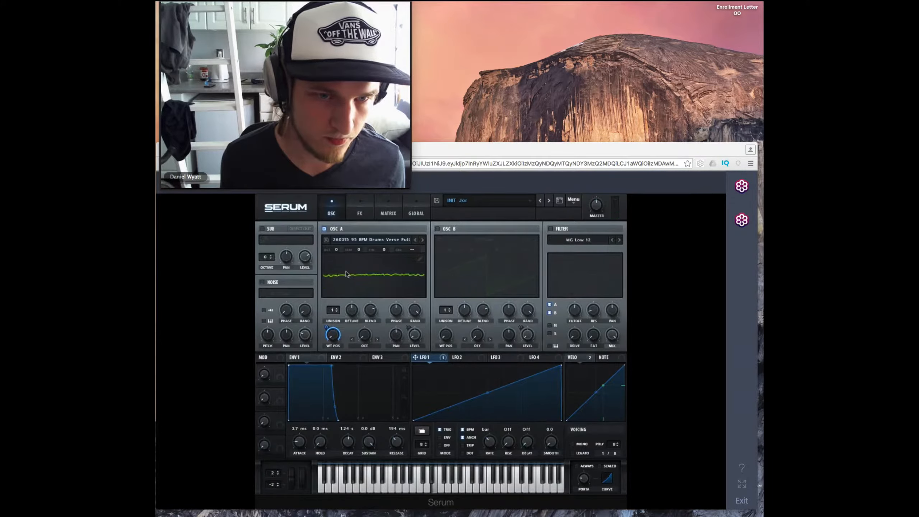
Lower oscillator A's octave to -2 and move the GoToTraining connection window out of the way
{"action": "left_click_drag", "start_coordinate": [337, 249], "coordinate": [339, 271]}
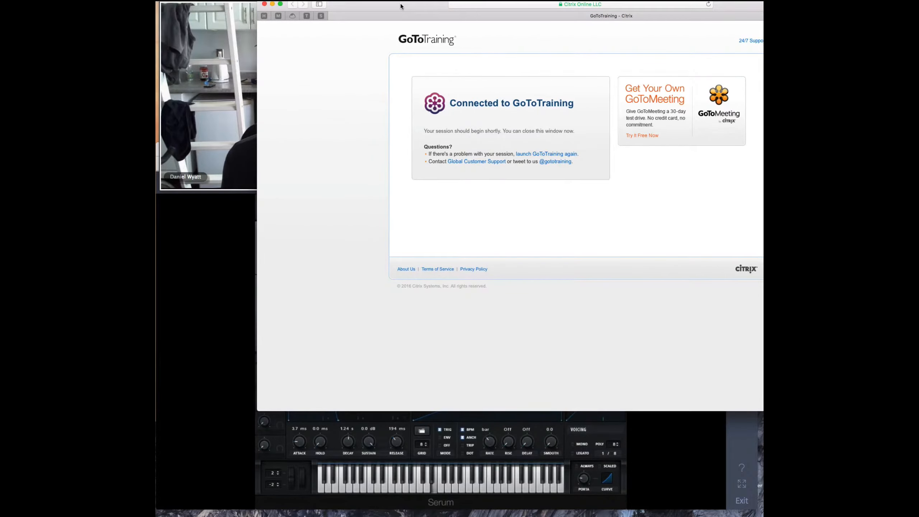
{"action": "left_click_drag", "start_coordinate": [400, 6], "coordinate": [158, 23]}
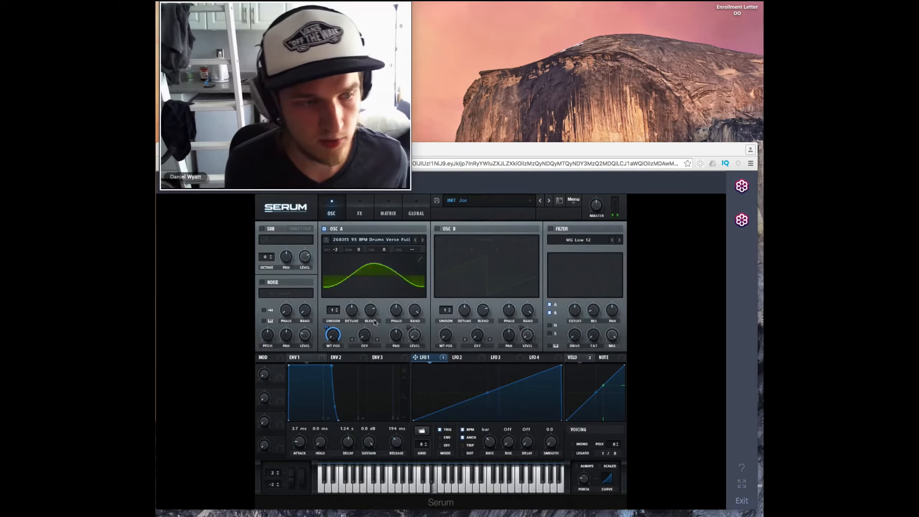
{"action": "key", "text": "F2"}
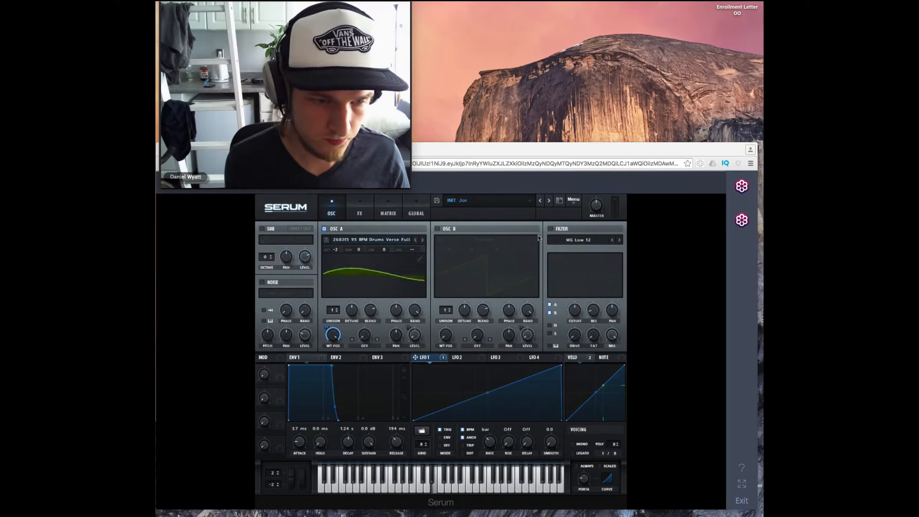
{"action": "left_click", "coordinate": [587, 224]}
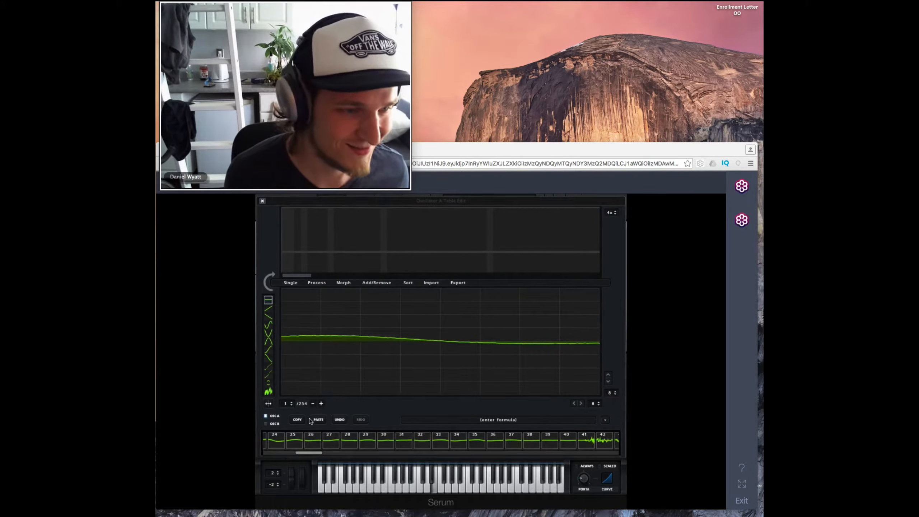
Apply "resize tables to be Double (1/2 total number)" twice to oscillator A's wavetable and look through the resulting frames
{"action": "left_click", "coordinate": [311, 420]}
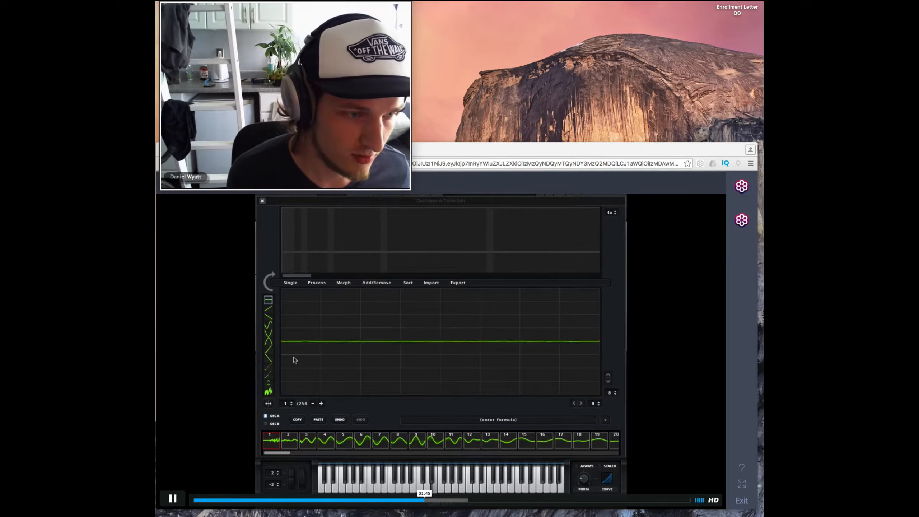
{"action": "left_click", "coordinate": [316, 282]}
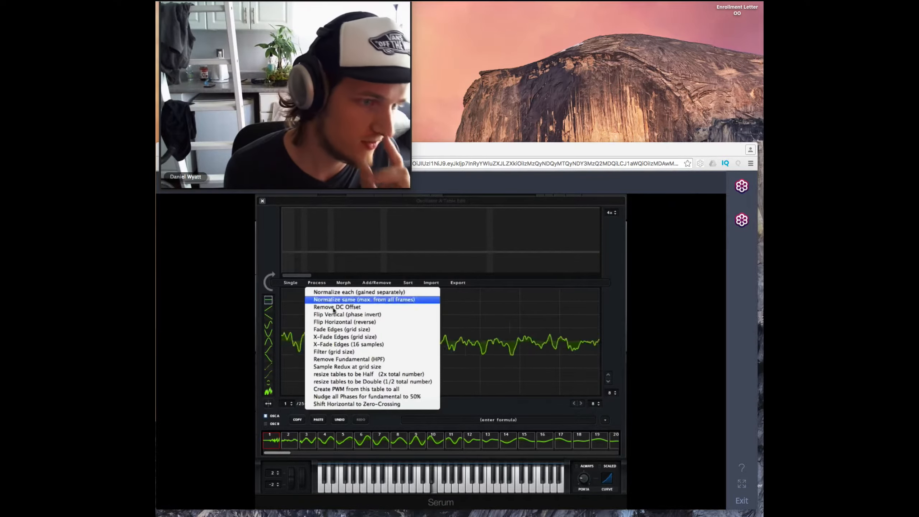
{"action": "left_click", "coordinate": [389, 385]}
{"action": "mouse_move", "coordinate": [303, 452]}
{"action": "left_mouse_down"}
{"action": "mouse_move", "coordinate": [615, 481]}
{"action": "mouse_move", "coordinate": [289, 454]}
{"action": "left_mouse_up"}
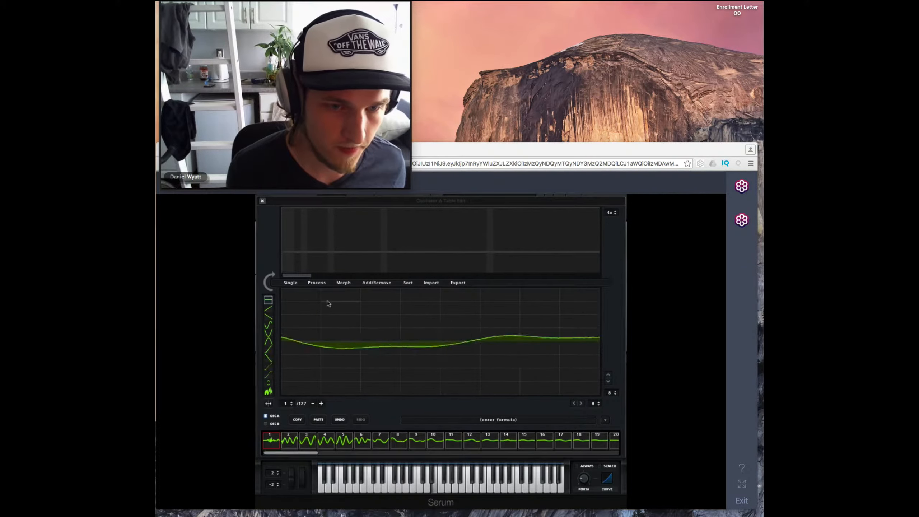
{"action": "left_click", "coordinate": [316, 282]}
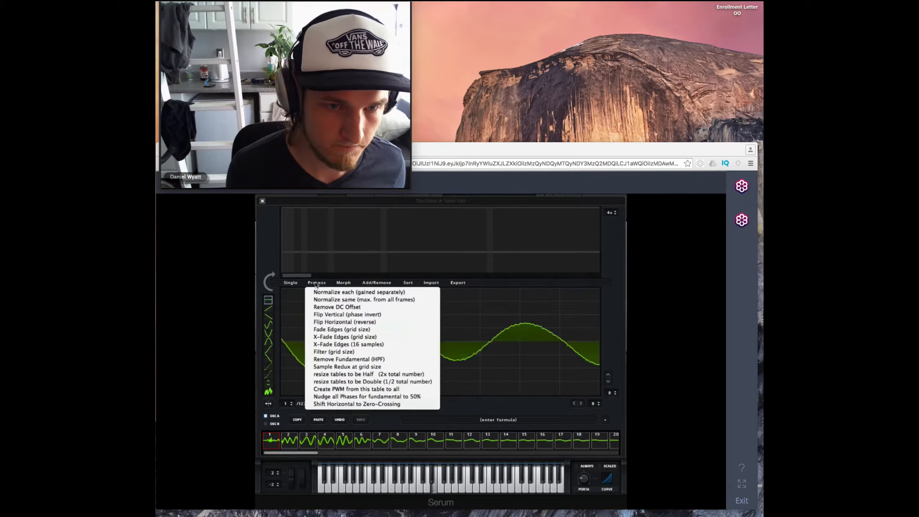
{"action": "left_click", "coordinate": [369, 383]}
{"action": "left_click_drag", "start_coordinate": [318, 453], "coordinate": [391, 443]}
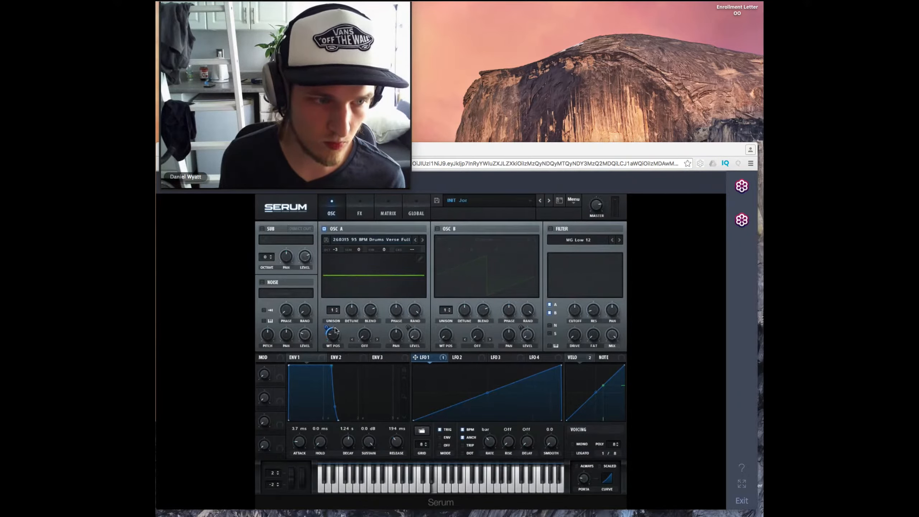
Bypass LFO 1's modulation of oscillator A's wavetable position and sweep the position manually
{"action": "key", "text": "space"}
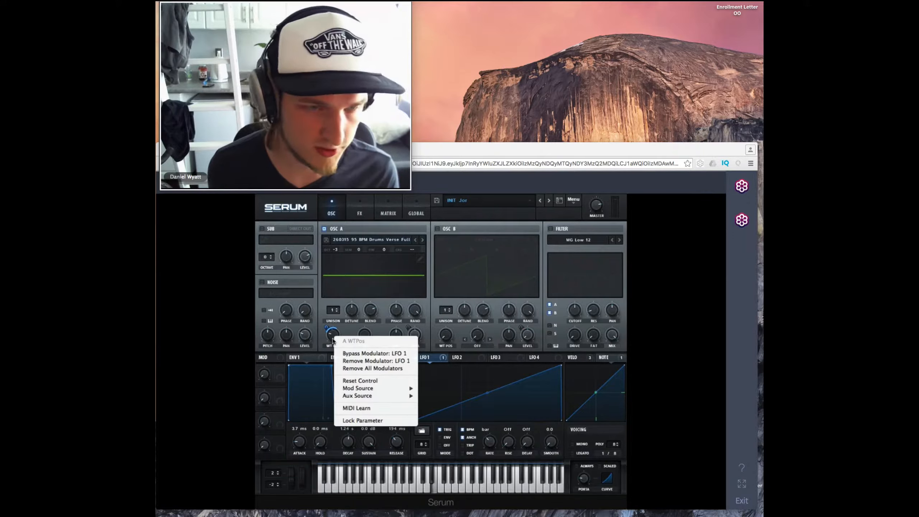
{"action": "left_click", "coordinate": [365, 360]}
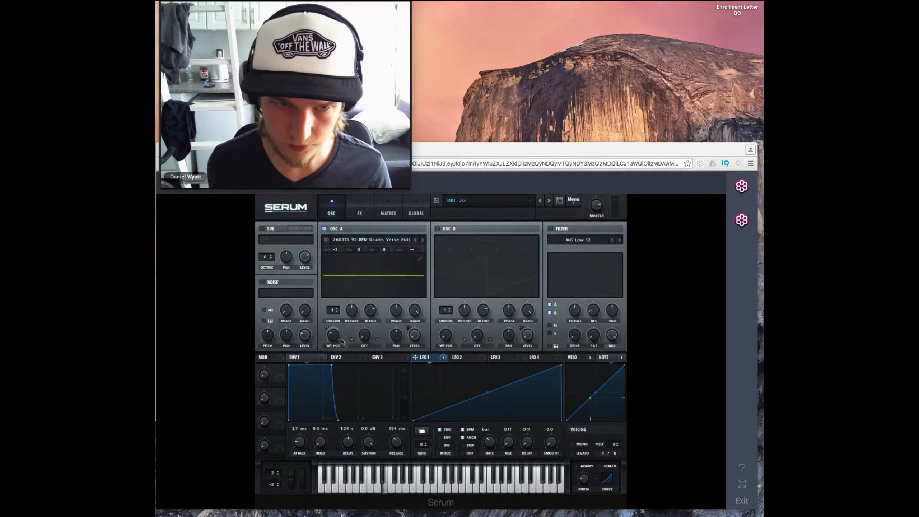
{"action": "mouse_move", "coordinate": [330, 336]}
{"action": "left_mouse_down"}
{"action": "mouse_move", "coordinate": [331, 354]}
{"action": "mouse_move", "coordinate": [332, 346]}
{"action": "left_mouse_up"}
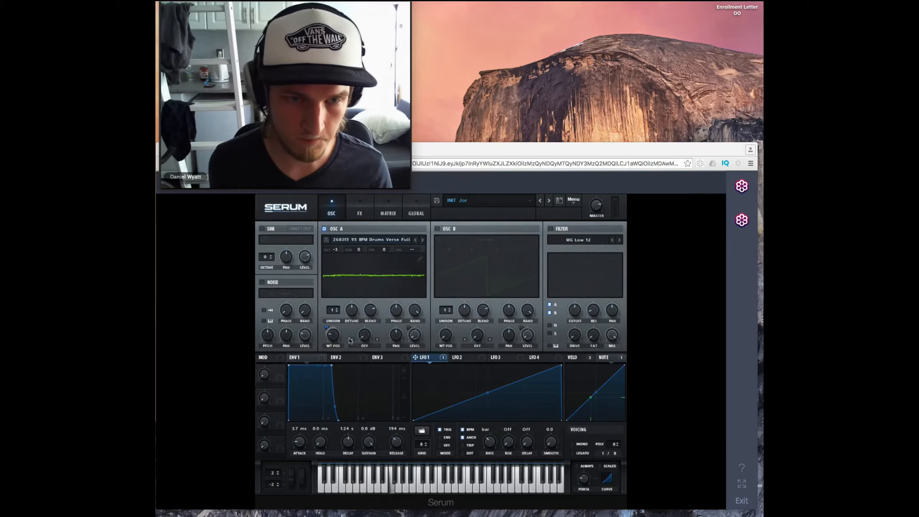
Re-enable LFO 1's modulation of oscillator A's wavetable position and adjust the master volume
{"action": "right_click", "coordinate": [337, 341]}
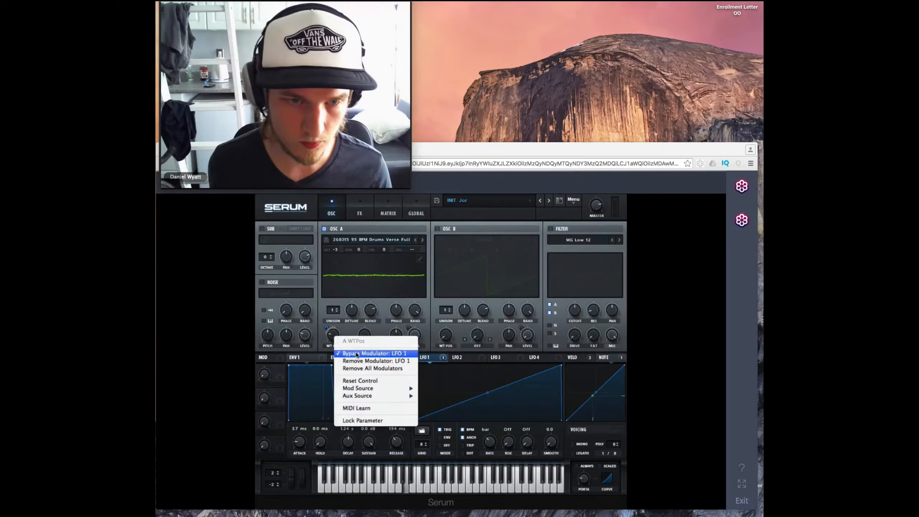
{"action": "left_click", "coordinate": [356, 354]}
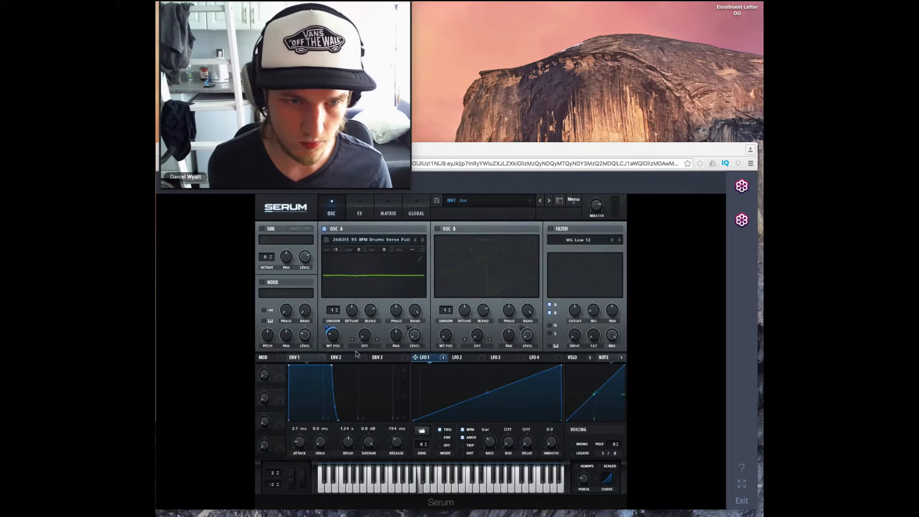
{"action": "left_click_drag", "start_coordinate": [597, 204], "coordinate": [601, 188]}
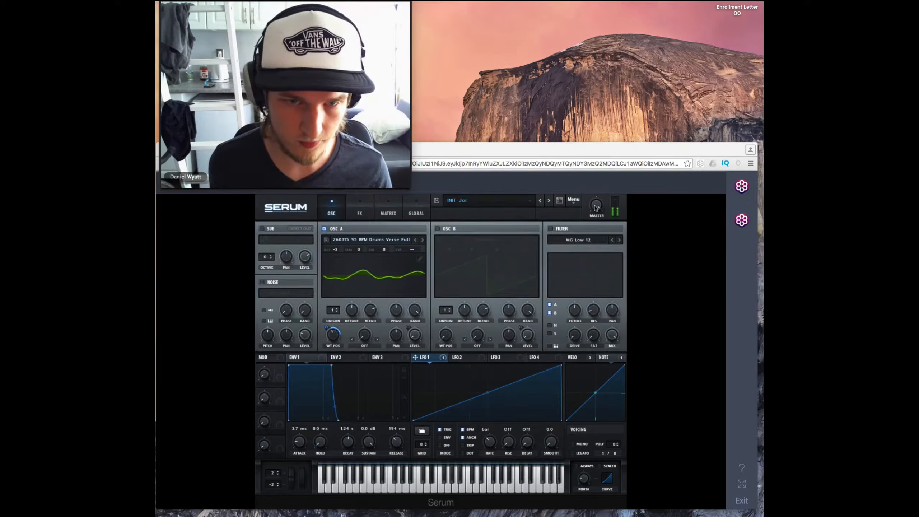
{"action": "left_click_drag", "start_coordinate": [597, 204], "coordinate": [592, 219]}
Set oscillator A's wavetable position to 170 and adjust the depth of LFO 1's modulation on it
{"action": "left_click_drag", "start_coordinate": [335, 333], "coordinate": [336, 328]}
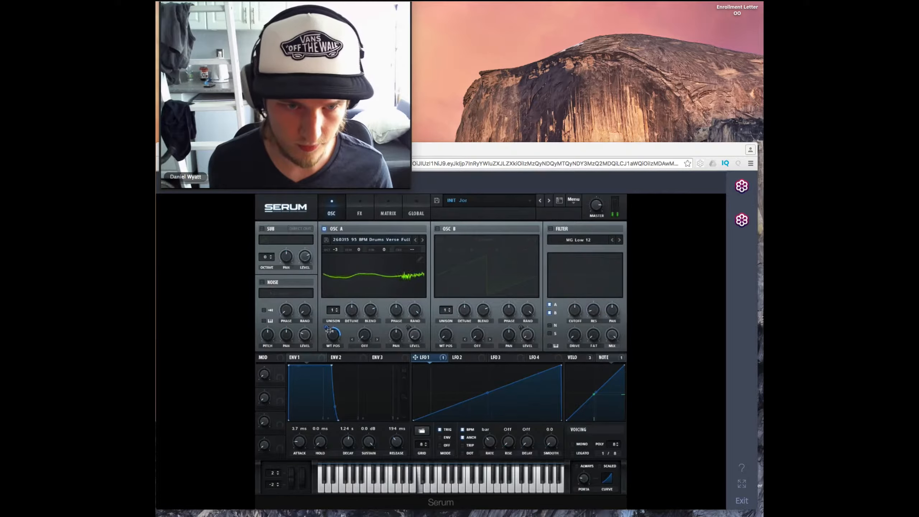
{"action": "mouse_move", "coordinate": [326, 331]}
{"action": "left_click_drag", "start_coordinate": [326, 332], "coordinate": [337, 334]}
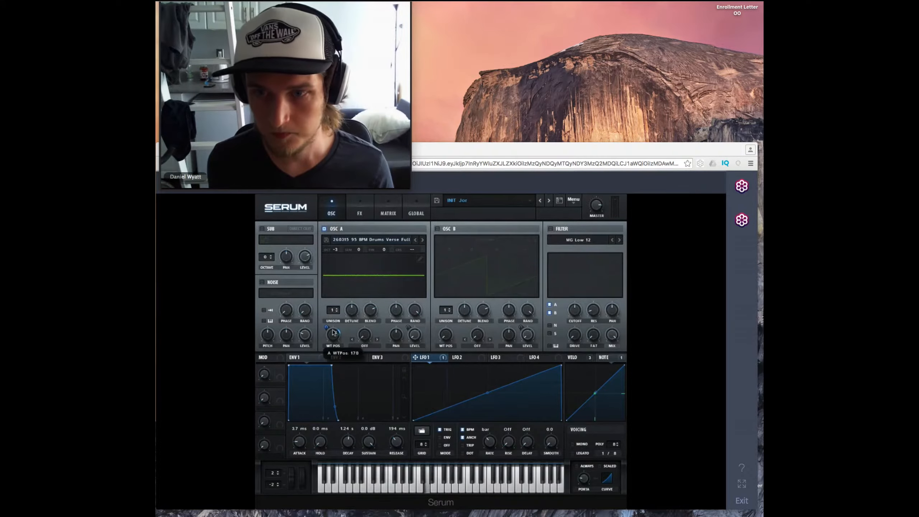
Sweep oscillator A's wavetable position up to 80 and adjust its FM (From B) amount
{"action": "left_click_drag", "start_coordinate": [337, 341], "coordinate": [333, 322]}
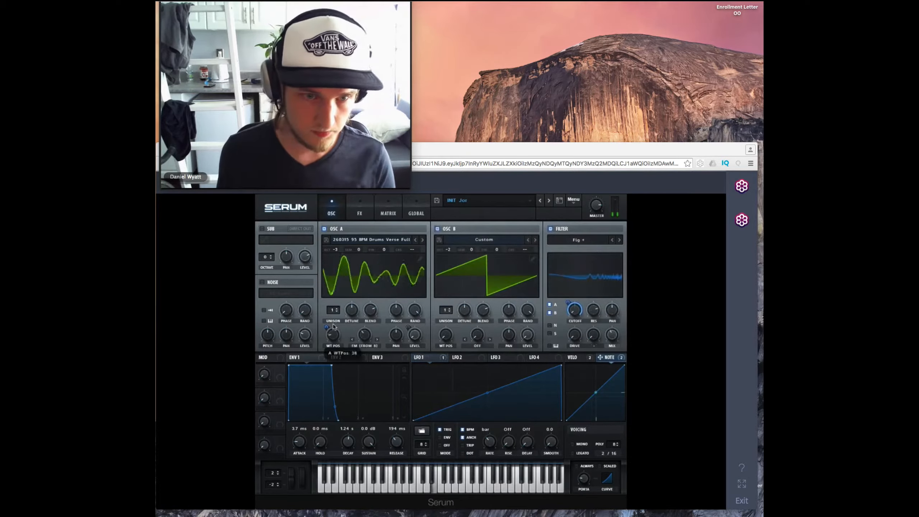
{"action": "left_click_drag", "start_coordinate": [328, 308], "coordinate": [328, 290]}
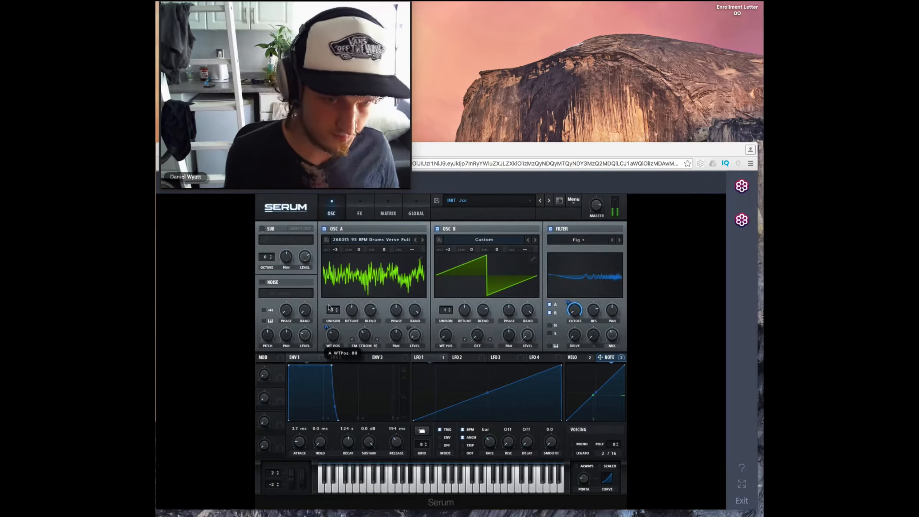
{"action": "left_click_drag", "start_coordinate": [367, 335], "coordinate": [335, 325]}
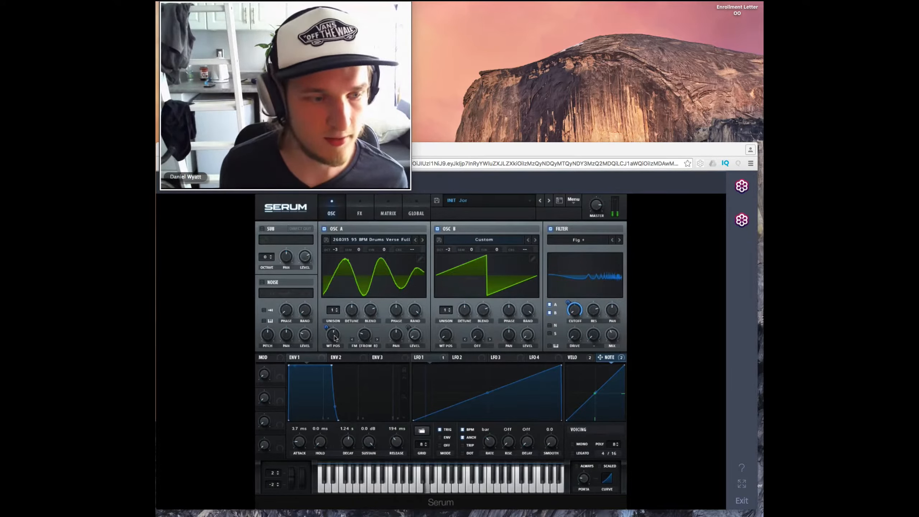
{"action": "key", "text": "space"}
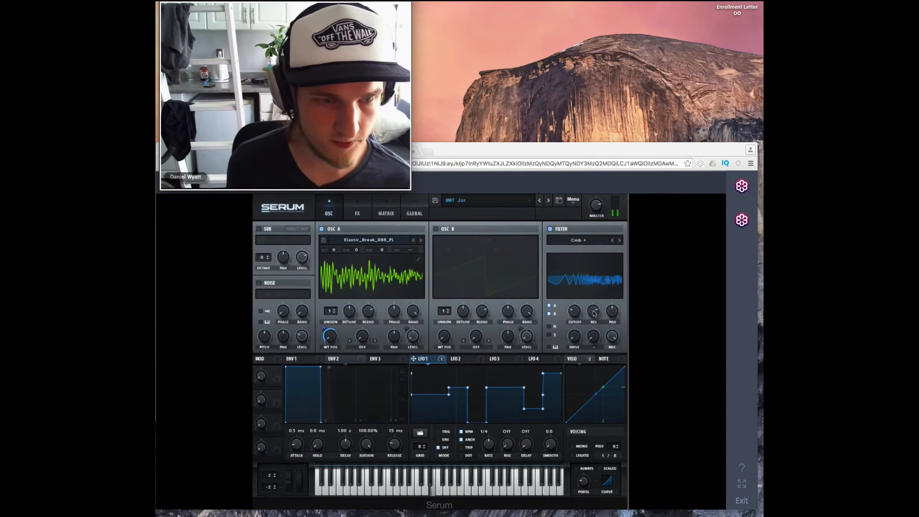
{"action": "key", "text": "space"}
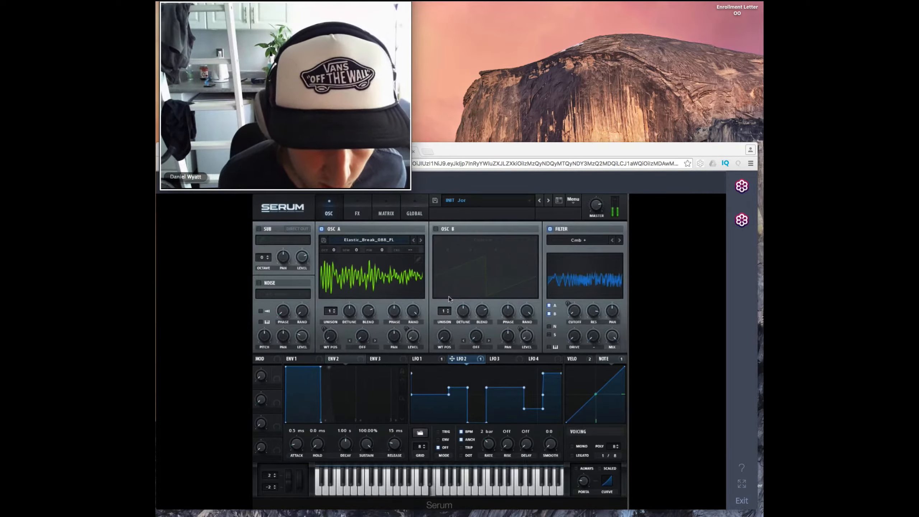
Rewind the training video a little, pause and resume playback, and decline switching to the newly detected audio hardware
{"action": "key", "text": "Left"}
{"action": "key", "text": "Left"}
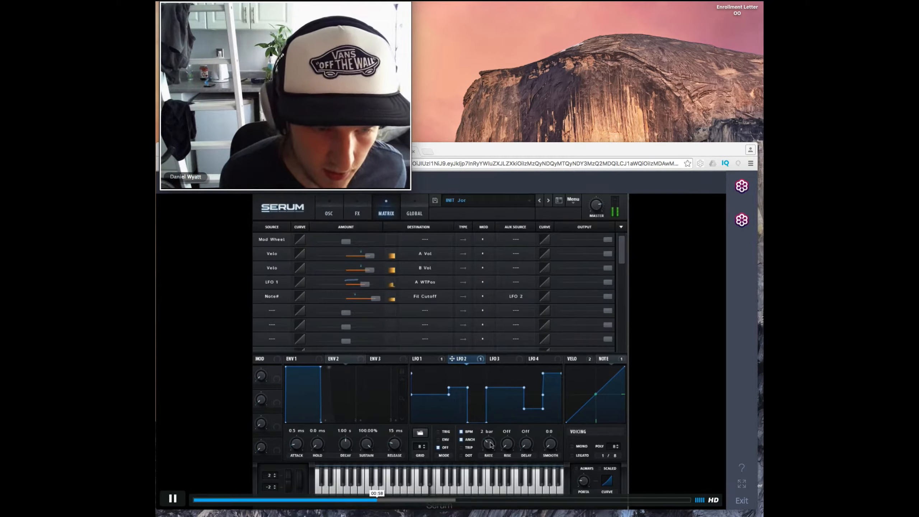
{"action": "key", "text": "space"}
{"action": "key", "text": "space"}
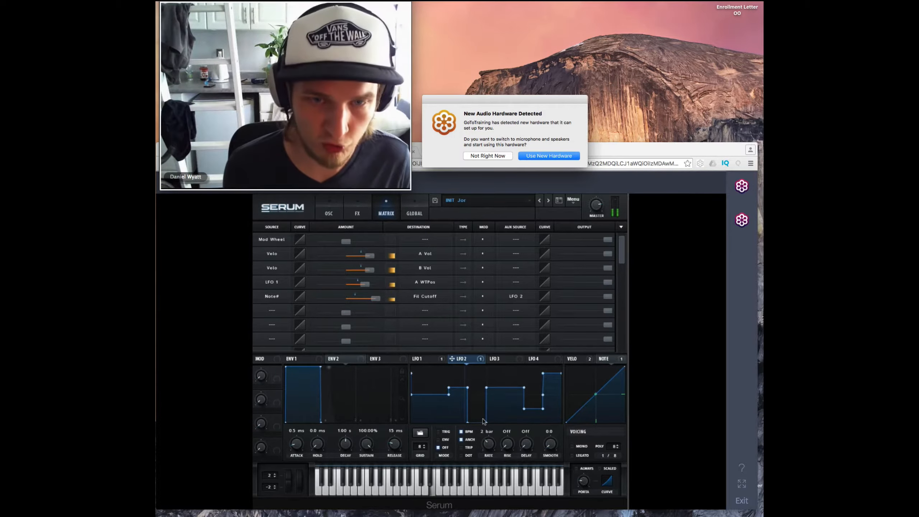
{"action": "left_click", "coordinate": [498, 154]}
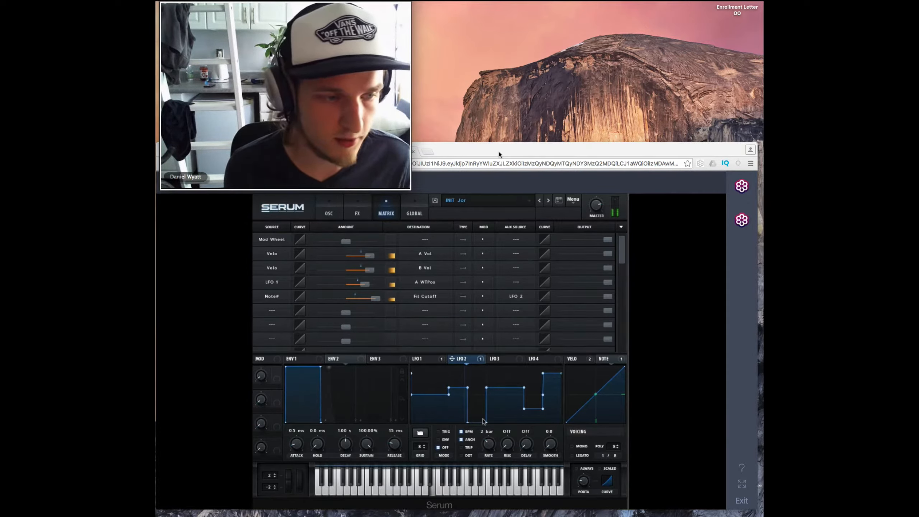
Reshape LFO 2 into lower, shorter steps, narrowing the second block and flattening the final segment close to zero
{"action": "left_click", "coordinate": [340, 205]}
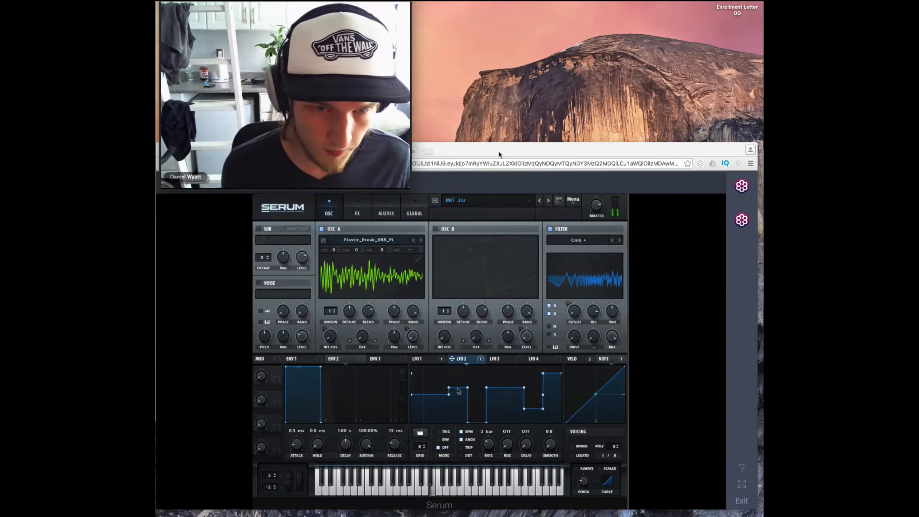
{"action": "left_click_drag", "start_coordinate": [448, 394], "coordinate": [449, 421]}
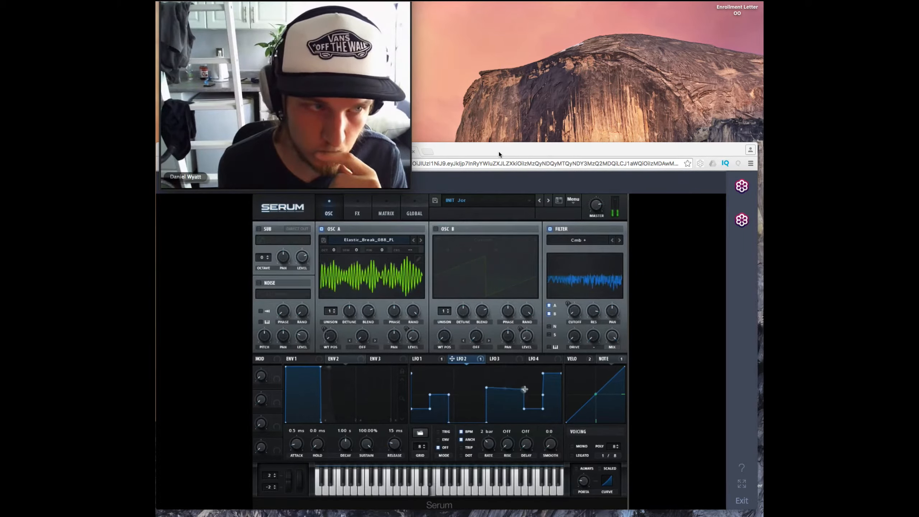
{"action": "left_click_drag", "start_coordinate": [524, 387], "coordinate": [546, 435]}
{"action": "double_click", "coordinate": [527, 411]}
{"action": "left_click_drag", "start_coordinate": [543, 373], "coordinate": [538, 418]}
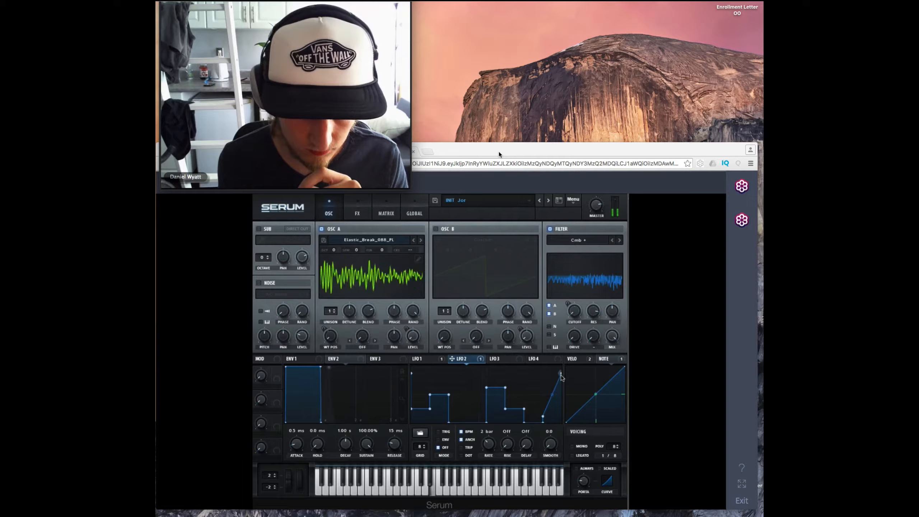
{"action": "left_click_drag", "start_coordinate": [560, 373], "coordinate": [542, 418]}
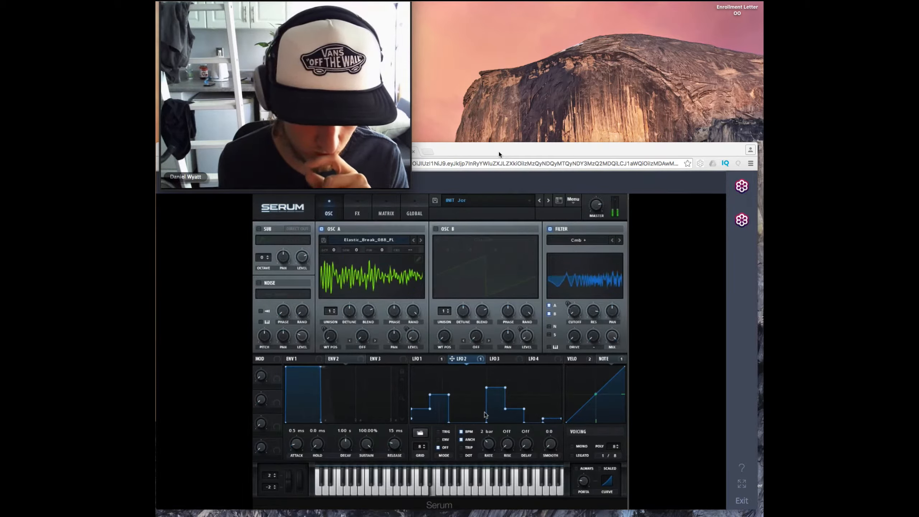
Set LFO 2's rate to one bar and oscillator A's octave to -3
{"action": "left_click_drag", "start_coordinate": [491, 449], "coordinate": [490, 442]}
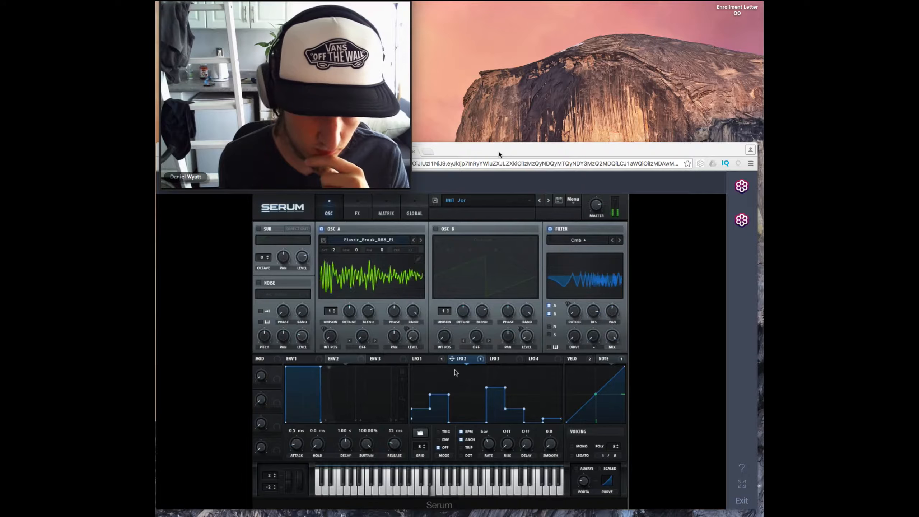
{"action": "left_click_drag", "start_coordinate": [485, 446], "coordinate": [491, 467]}
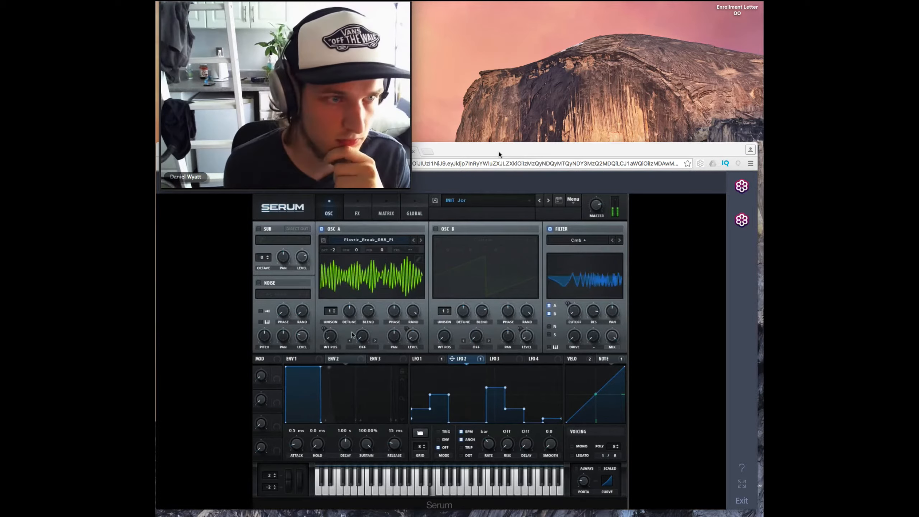
{"action": "left_click_drag", "start_coordinate": [334, 250], "coordinate": [343, 266]}
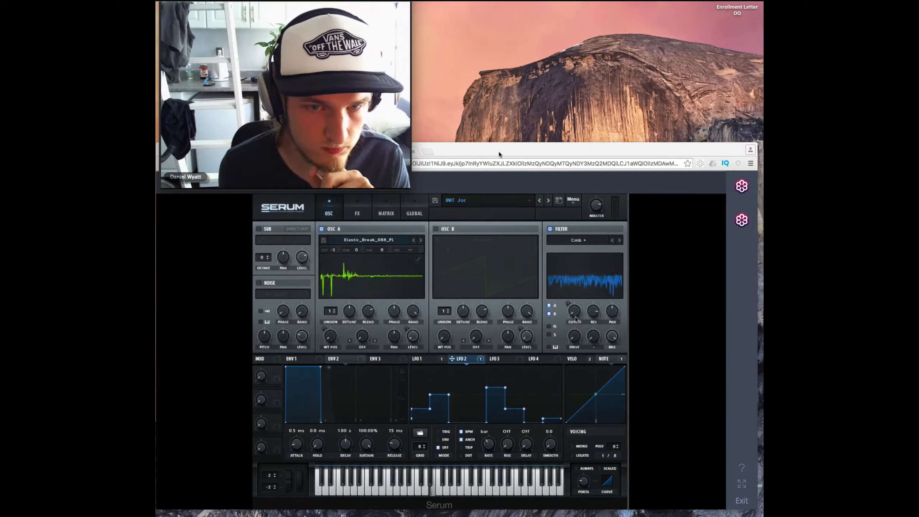
Adjust the filter cutoff and step through the comb and flanger filter types to Flg H6+
{"action": "mouse_move", "coordinate": [575, 317]}
{"action": "left_mouse_down"}
{"action": "mouse_move", "coordinate": [578, 309]}
{"action": "mouse_move", "coordinate": [583, 331]}
{"action": "left_mouse_up"}
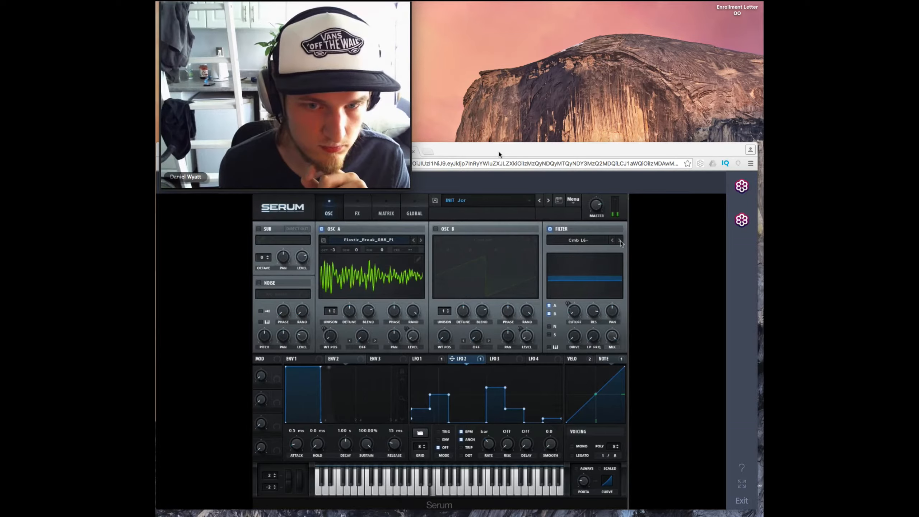
{"action": "left_click", "coordinate": [620, 240]}
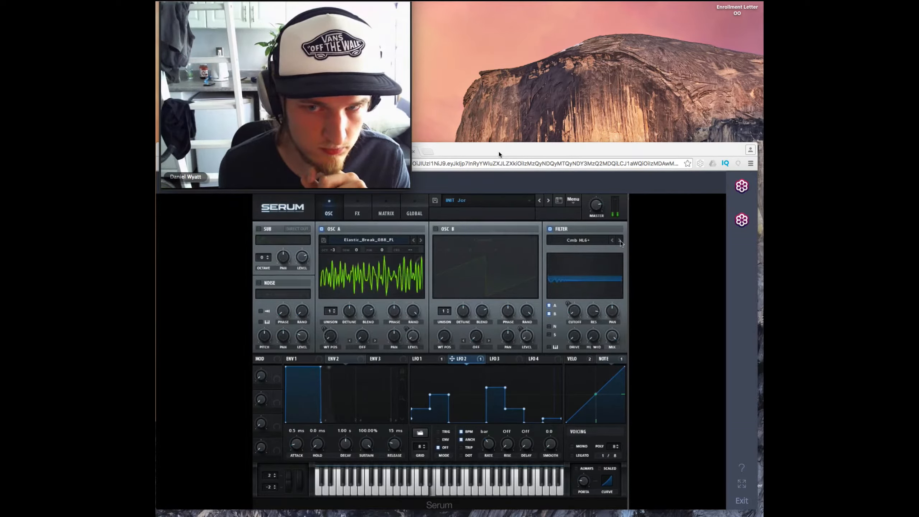
{"action": "left_click", "coordinate": [619, 240]}
{"action": "left_click", "coordinate": [619, 241]}
{"action": "left_click", "coordinate": [619, 240]}
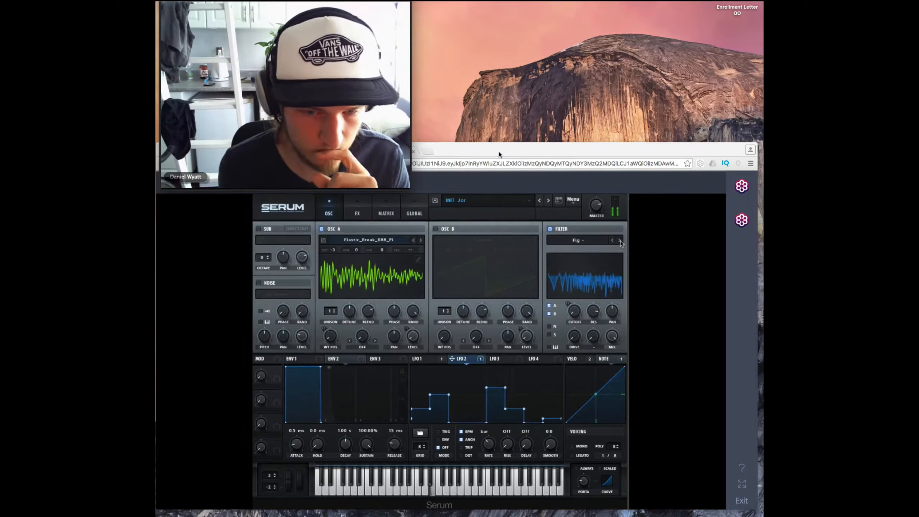
{"action": "left_click", "coordinate": [620, 240]}
{"action": "left_click", "coordinate": [619, 240]}
{"action": "left_click", "coordinate": [619, 241]}
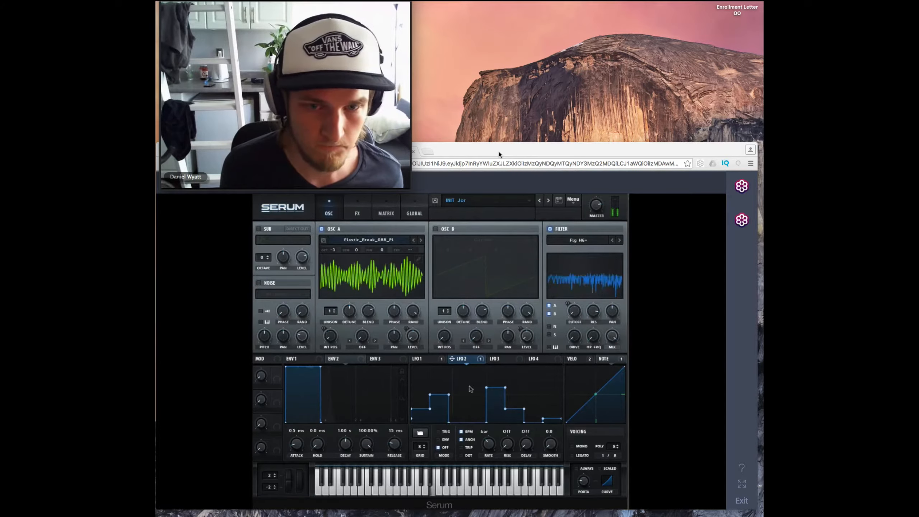
Set the amount of the Note# to filter cutoff modulation to 50 in the modulation matrix, after trying its output level
{"action": "left_click", "coordinate": [386, 212]}
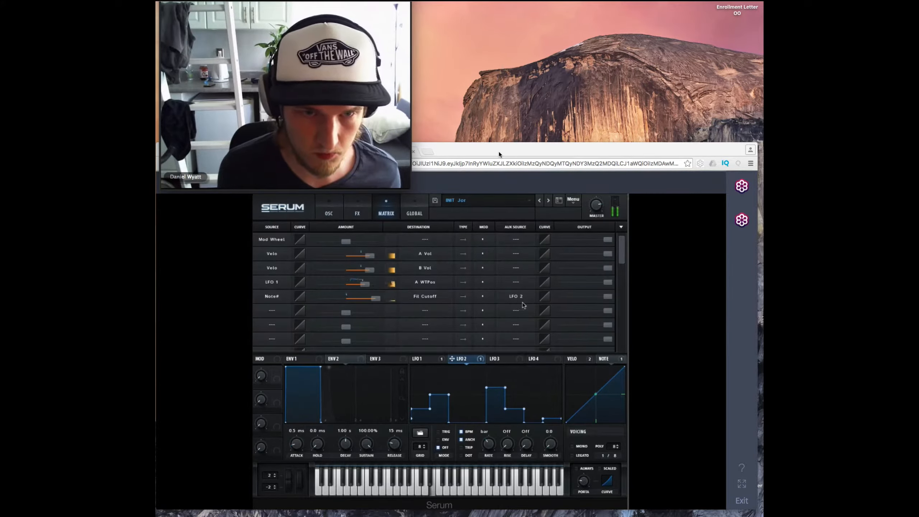
{"action": "left_click_drag", "start_coordinate": [605, 299], "coordinate": [628, 299]}
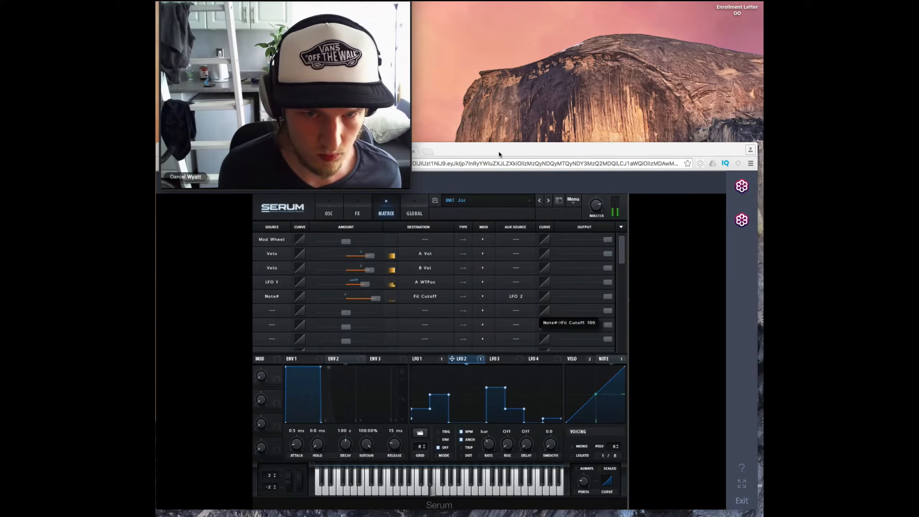
{"action": "left_click_drag", "start_coordinate": [545, 303], "coordinate": [611, 301]}
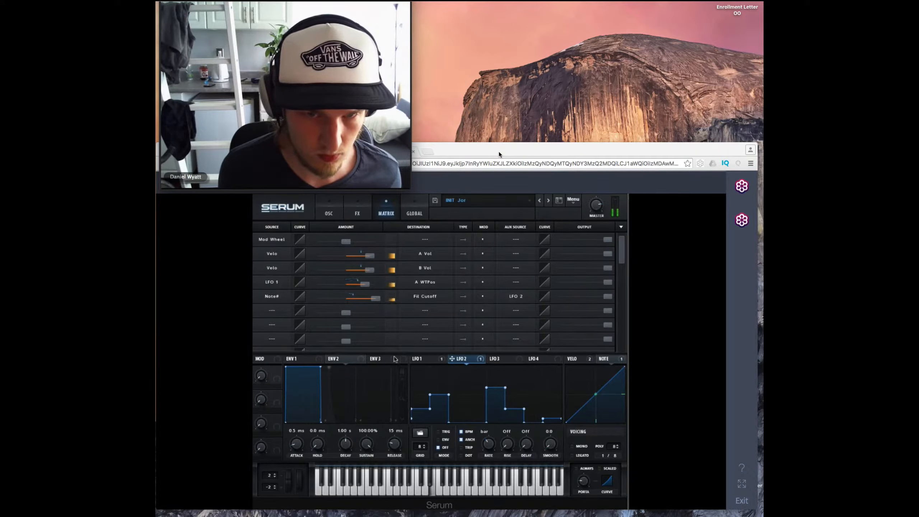
{"action": "mouse_move", "coordinate": [378, 298]}
{"action": "left_mouse_down"}
{"action": "mouse_move", "coordinate": [292, 304]}
{"action": "mouse_move", "coordinate": [369, 312]}
{"action": "left_mouse_up"}
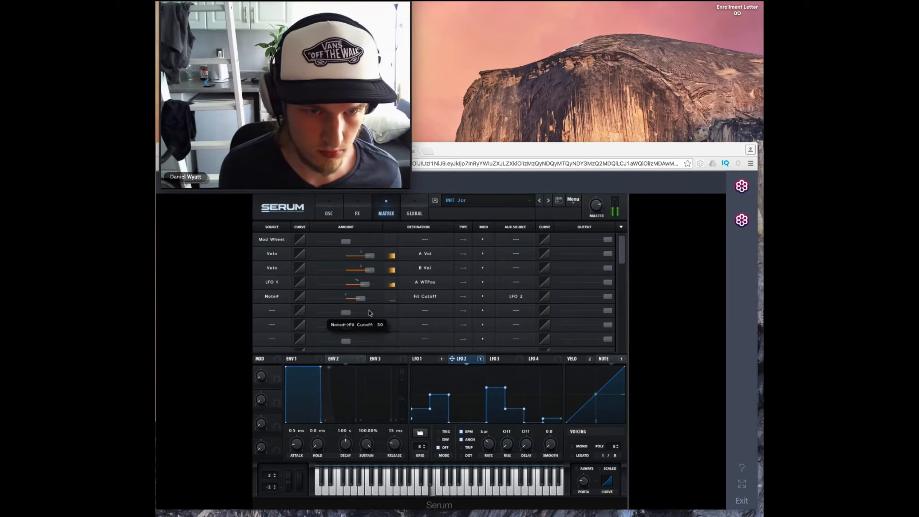
Assign LFO 3 to oscillator A's level and add a point that drops its curve to zero about a third of the way along
{"action": "left_click", "coordinate": [329, 213]}
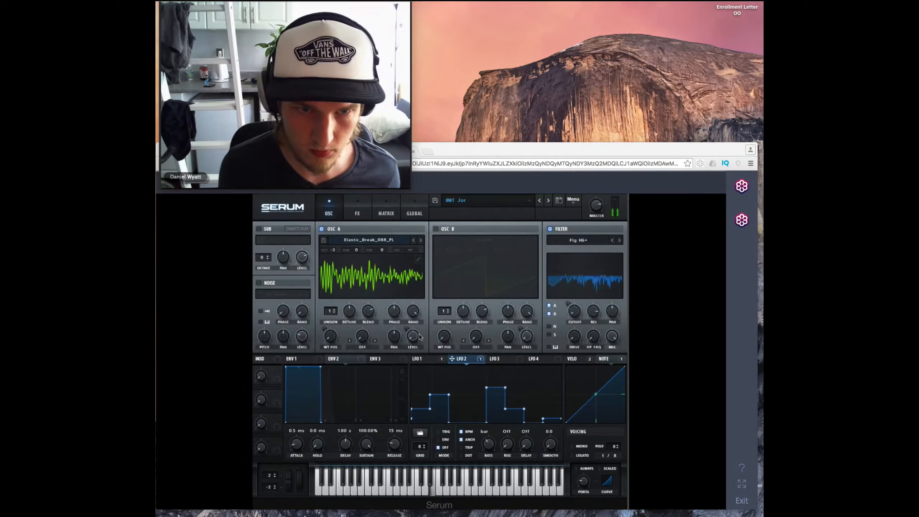
{"action": "left_click", "coordinate": [499, 359]}
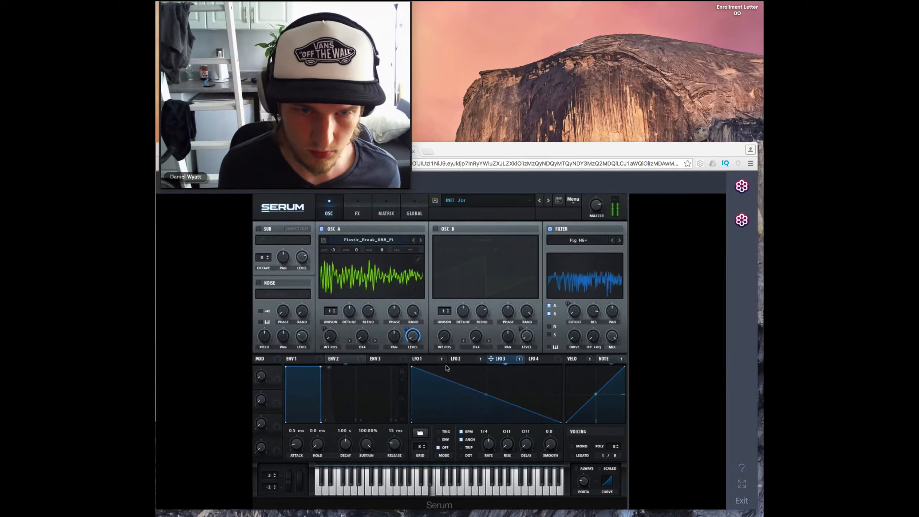
{"action": "double_click", "coordinate": [455, 408]}
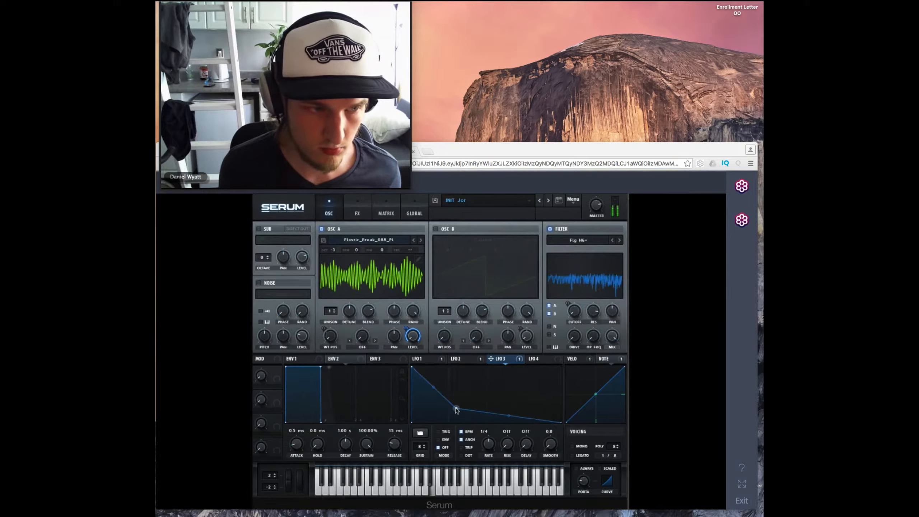
{"action": "left_click_drag", "start_coordinate": [455, 409], "coordinate": [454, 433]}
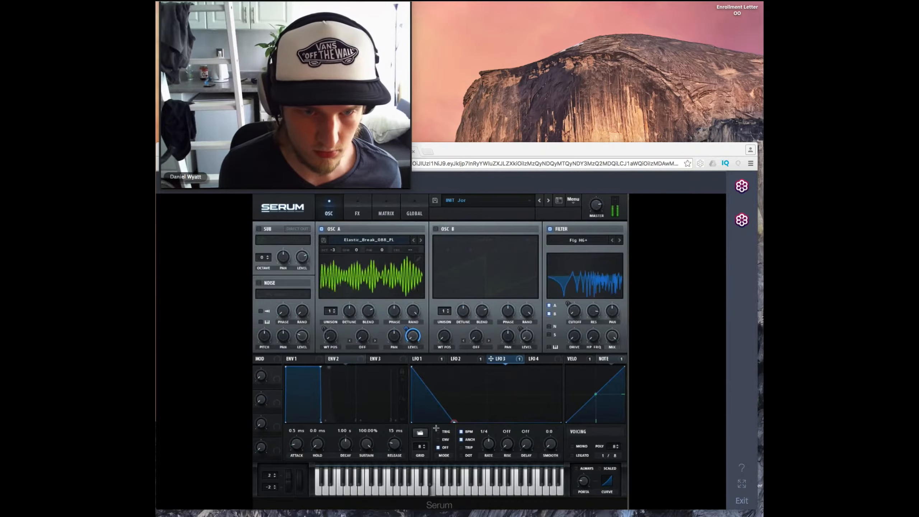
Add a second full-height peak with a steep rise to LFO 3's curve, placed just before the middle
{"action": "double_click", "coordinate": [492, 383]}
{"action": "left_click_drag", "start_coordinate": [492, 382], "coordinate": [491, 364]}
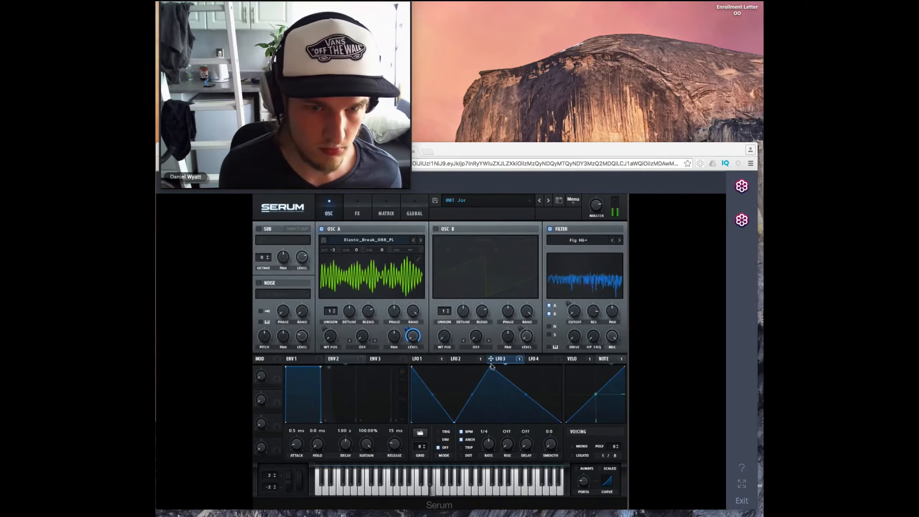
{"action": "double_click", "coordinate": [484, 397]}
{"action": "left_click_drag", "start_coordinate": [484, 397], "coordinate": [488, 421]}
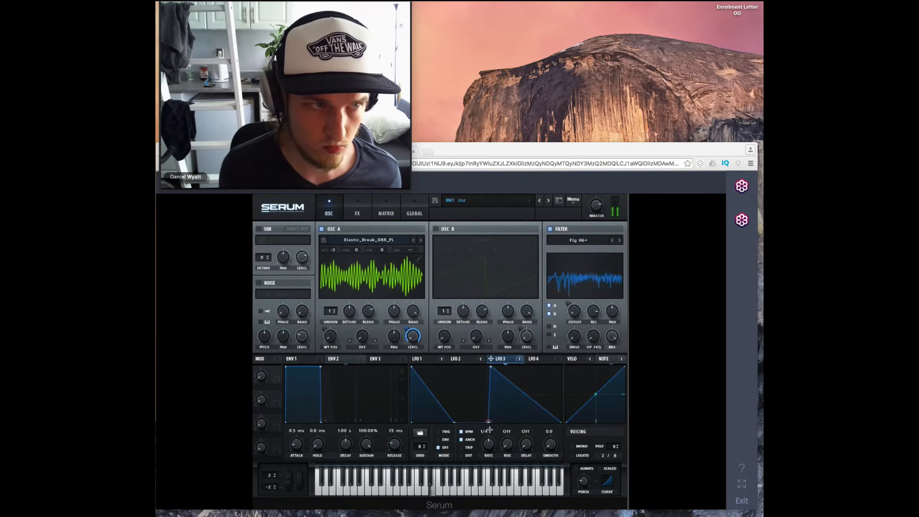
{"action": "left_click_drag", "start_coordinate": [491, 368], "coordinate": [473, 367]}
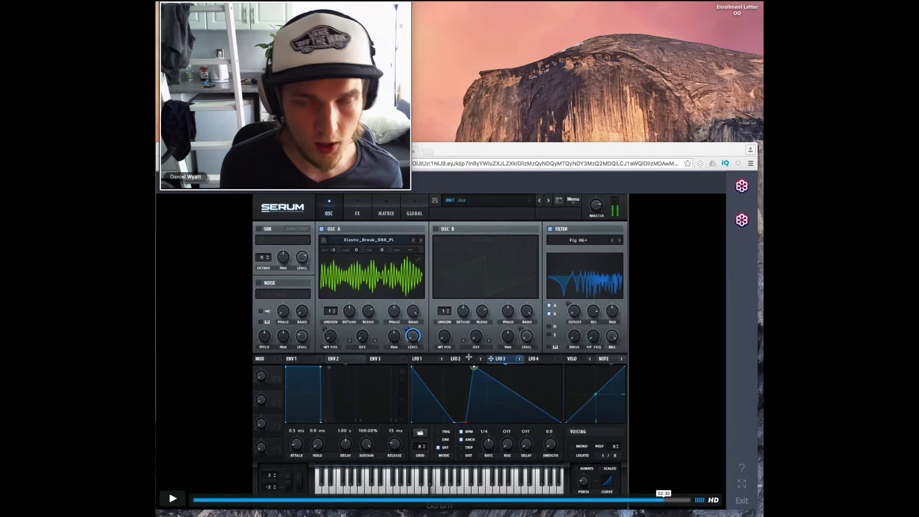
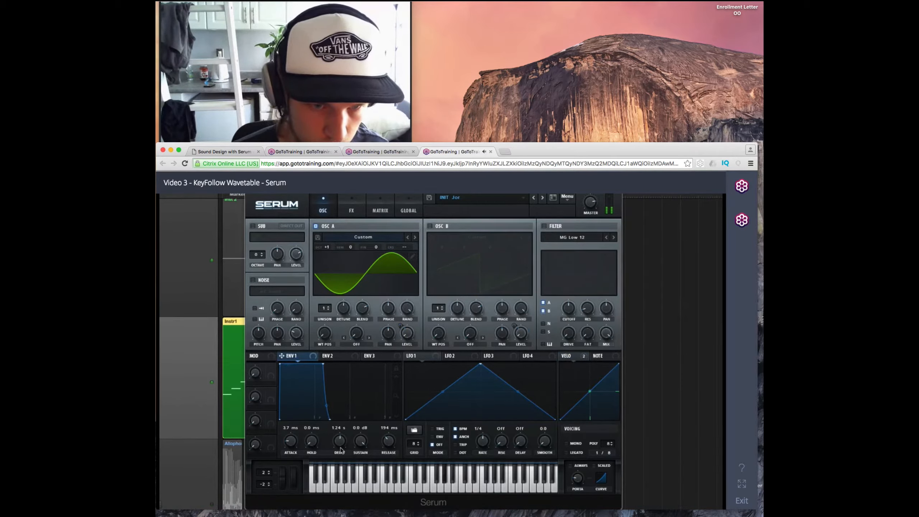
Replace the second frame of oscillator A's wavetable with the saw analog formula from the single-frame presets
{"action": "left_click", "coordinate": [452, 368]}
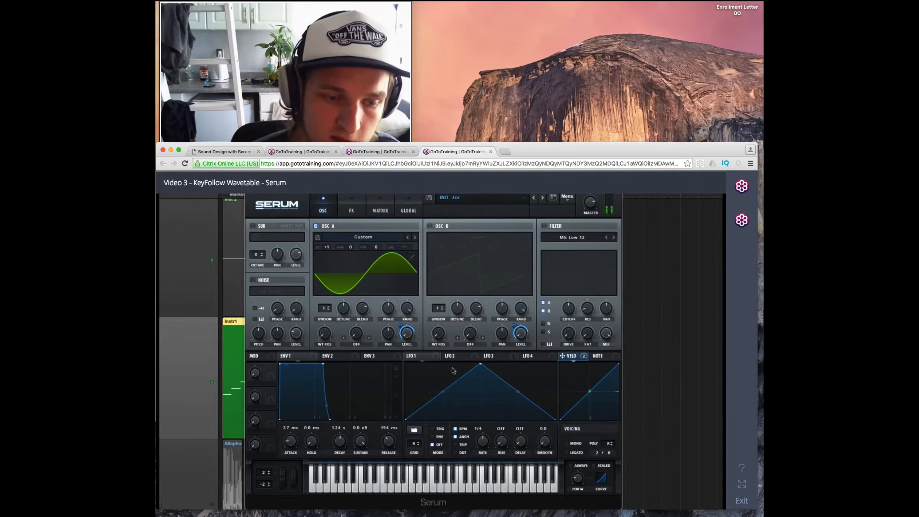
{"action": "key", "text": "space"}
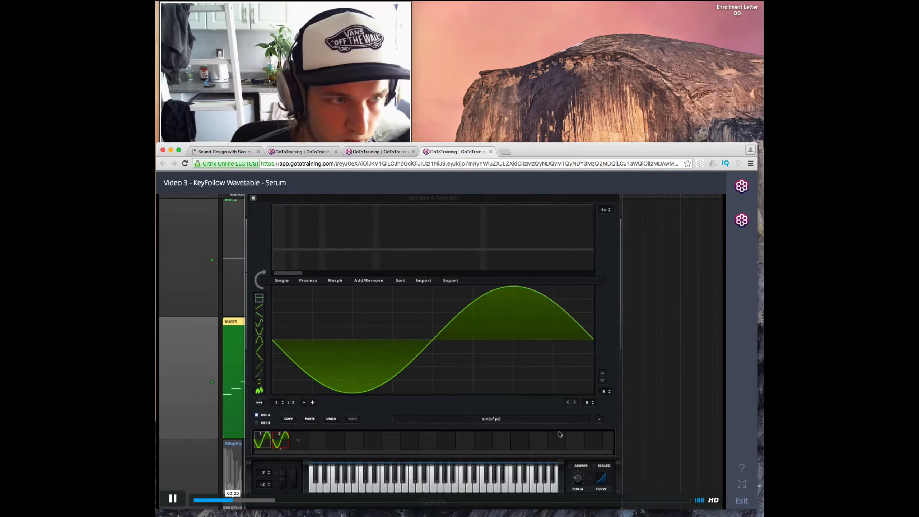
{"action": "left_click", "coordinate": [599, 419]}
{"action": "mouse_move", "coordinate": [622, 429]}
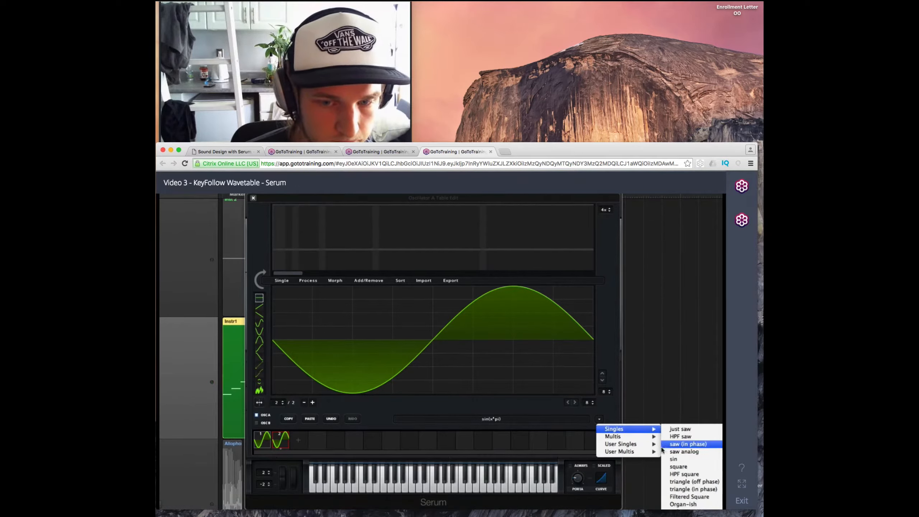
{"action": "left_click", "coordinate": [689, 452]}
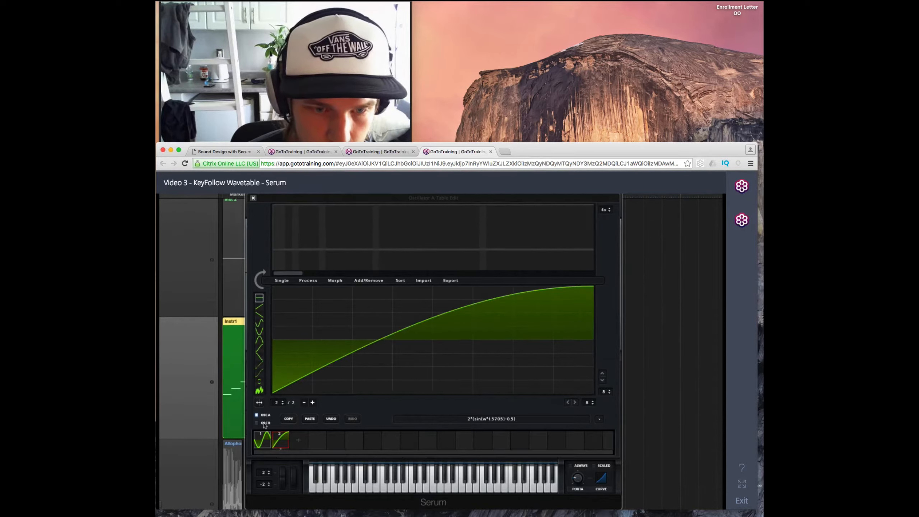
Select both wavetable frames and open the morph options for them
{"action": "left_click", "coordinate": [268, 441]}
{"action": "left_click", "coordinate": [285, 439], "text": "shift"}
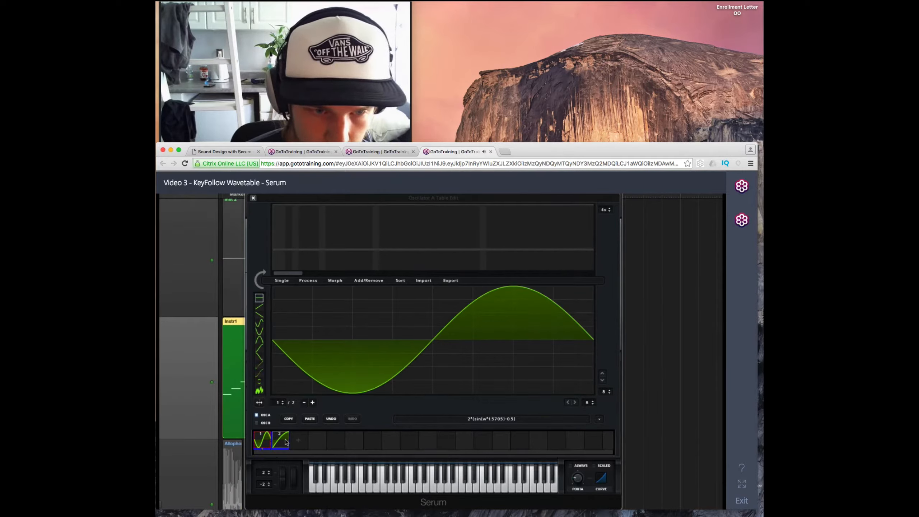
{"action": "left_click", "coordinate": [338, 282]}
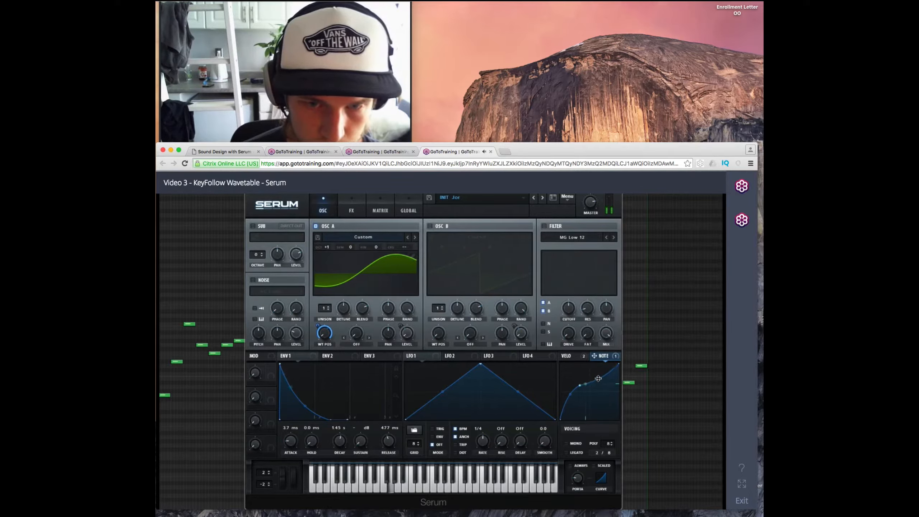
Pause the training video, reduce the browser window's size and move it lower on the desktop
{"action": "key", "text": "space"}
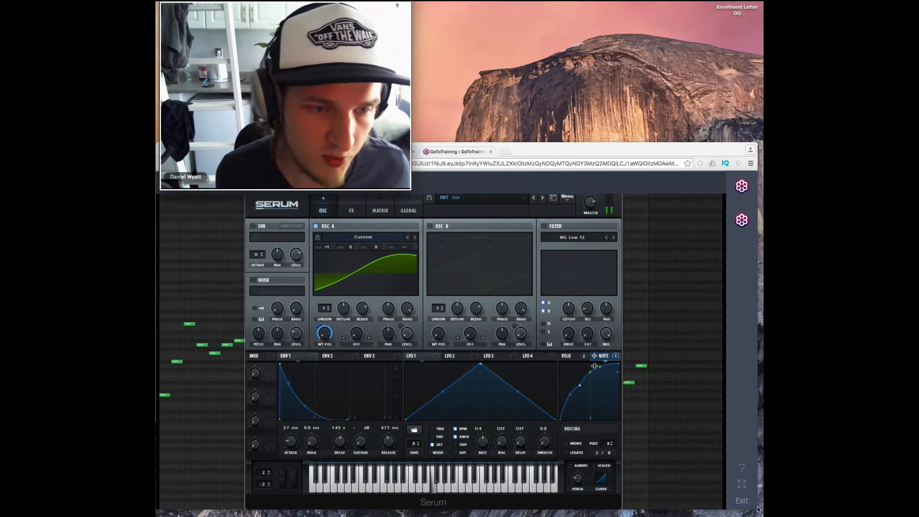
{"action": "left_click_drag", "start_coordinate": [757, 506], "coordinate": [756, 475]}
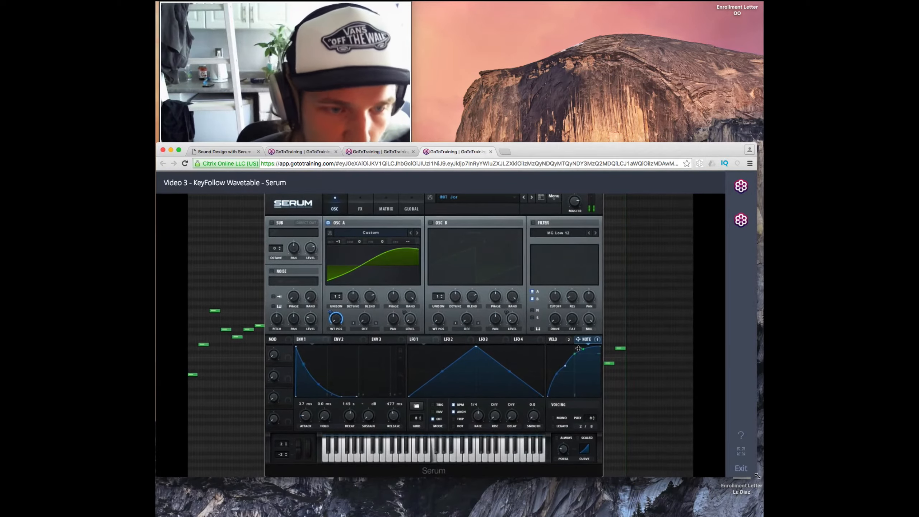
{"action": "left_click_drag", "start_coordinate": [539, 145], "coordinate": [542, 186]}
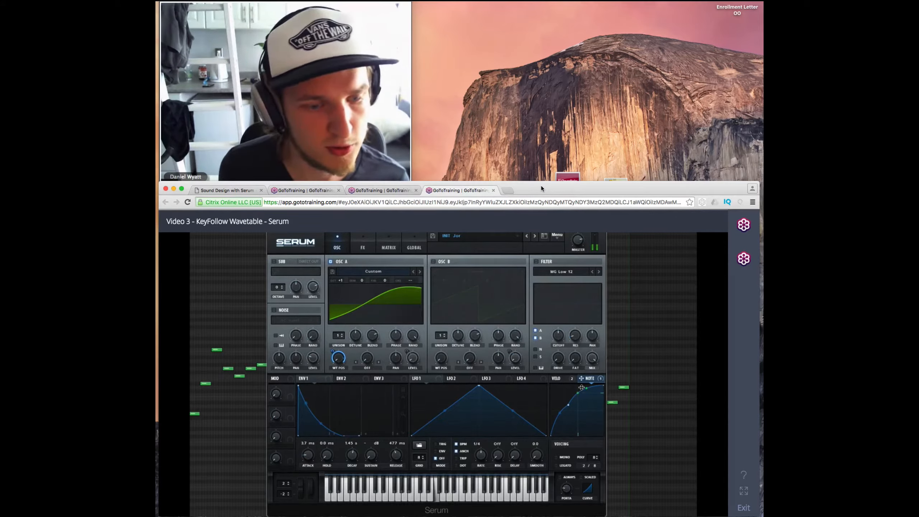
Watch the KeyFollow Wavetable training video through the finished two-oscillator patch, pausing playback for commentary
{"action": "key", "text": "space"}
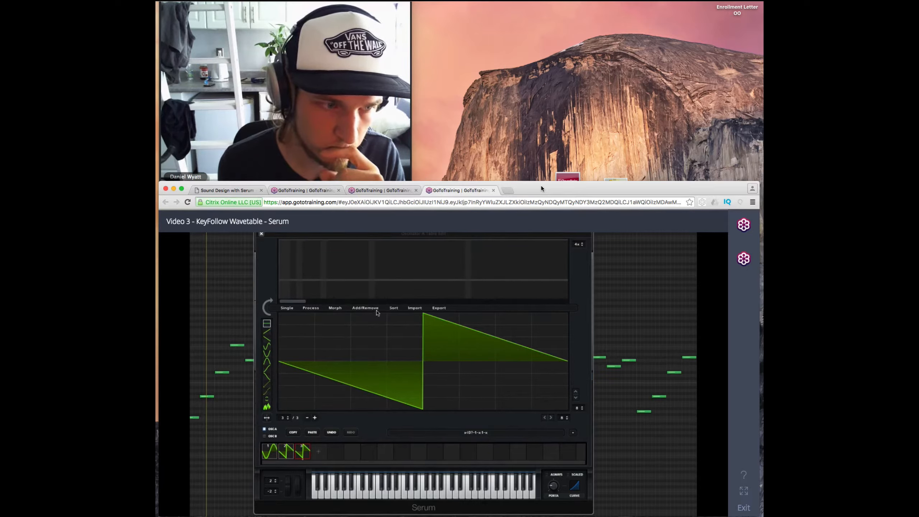
{"action": "key", "text": "space"}
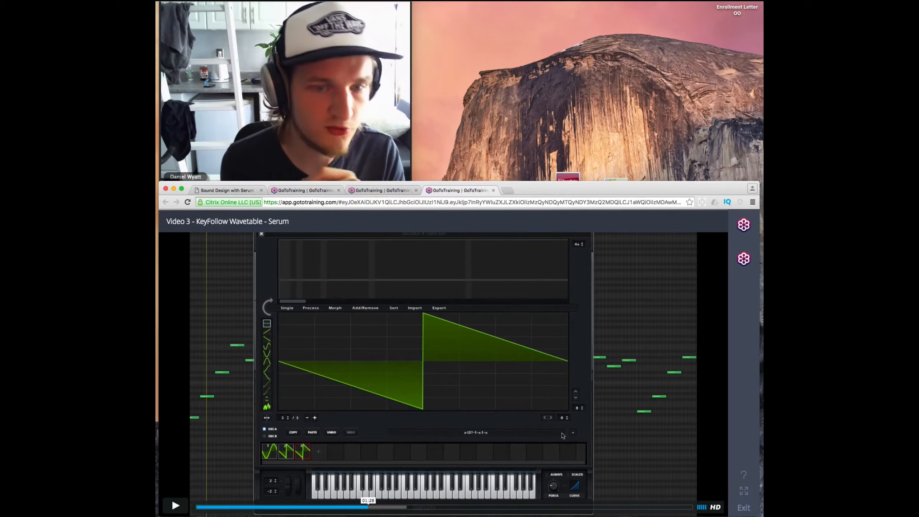
{"action": "key", "text": "super+Tab"}
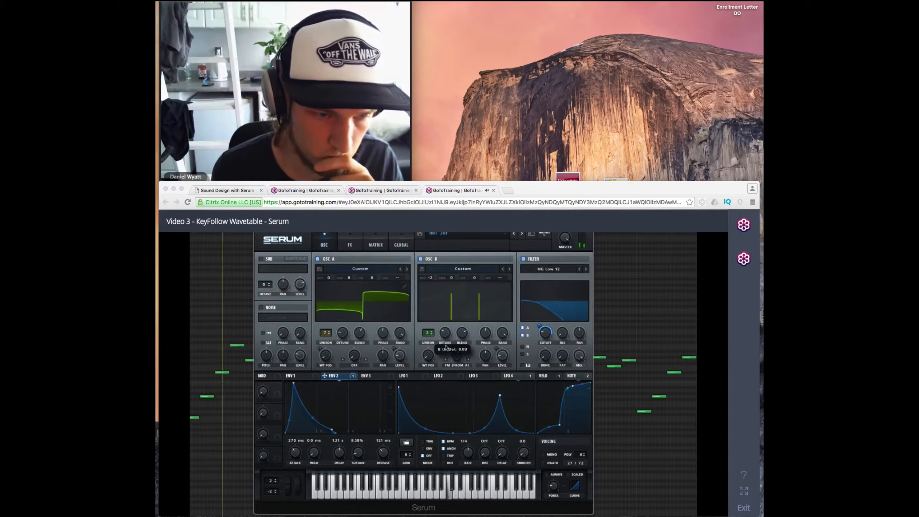
{"action": "key", "text": "space"}
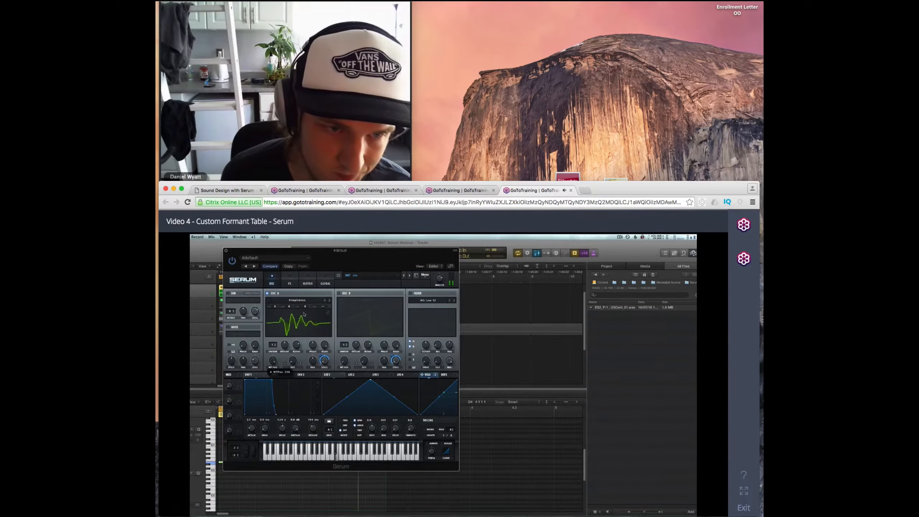
Watch the Custom Formant Table training video through the morph options and frame selection in the wavetable editor, pausing for commentary
{"action": "key", "text": "space"}
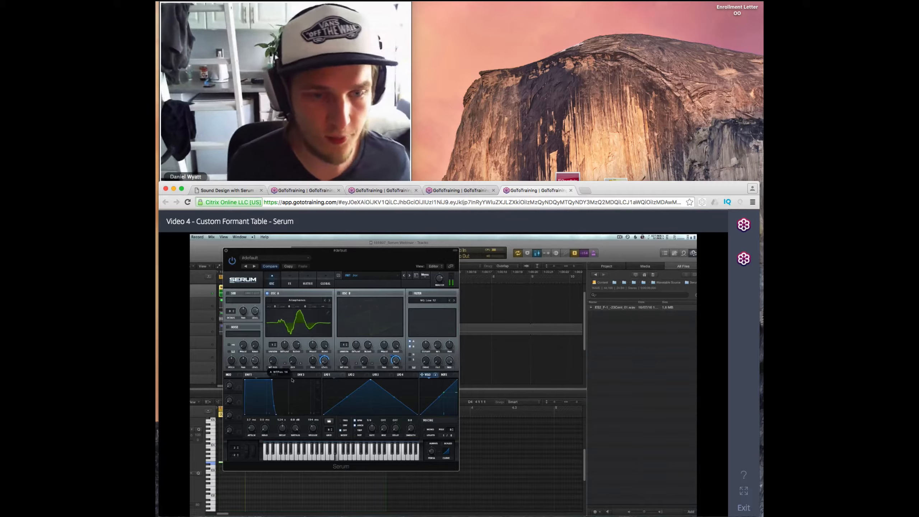
{"action": "key", "text": "space"}
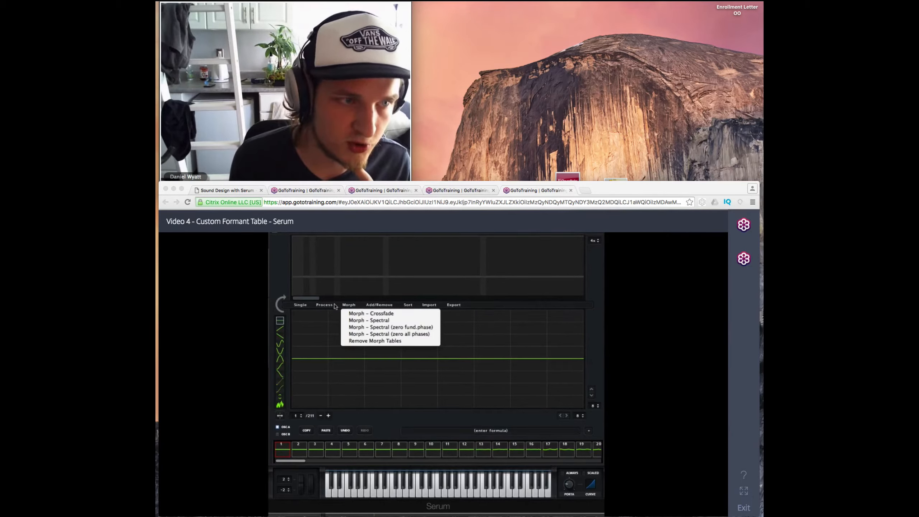
{"action": "key", "text": "space"}
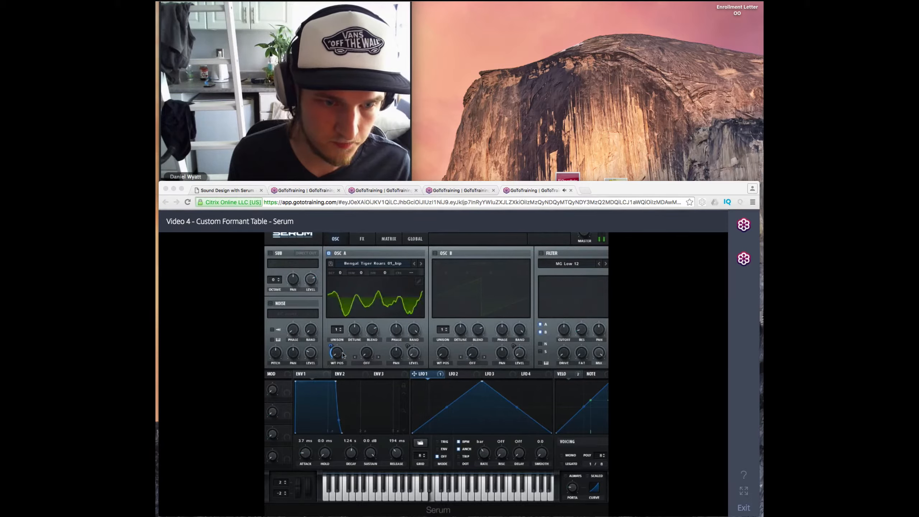
{"action": "key", "text": "space"}
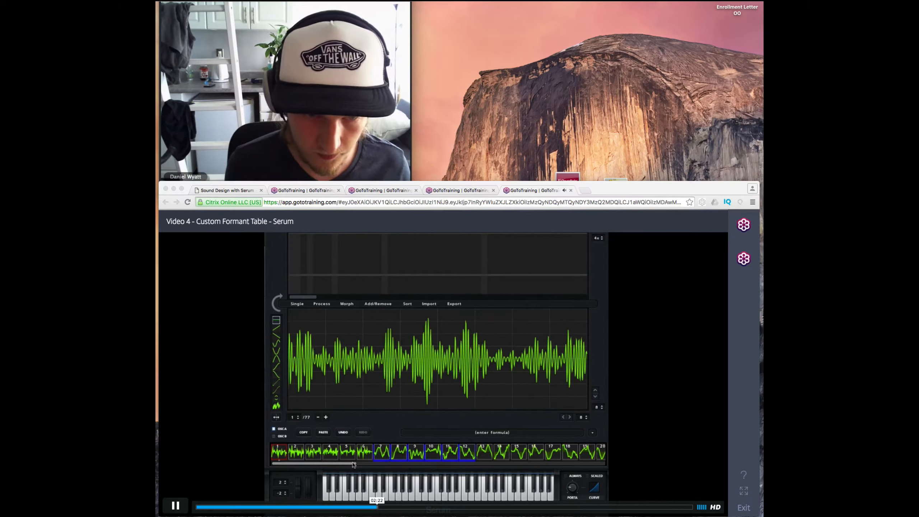
{"action": "key", "text": "space"}
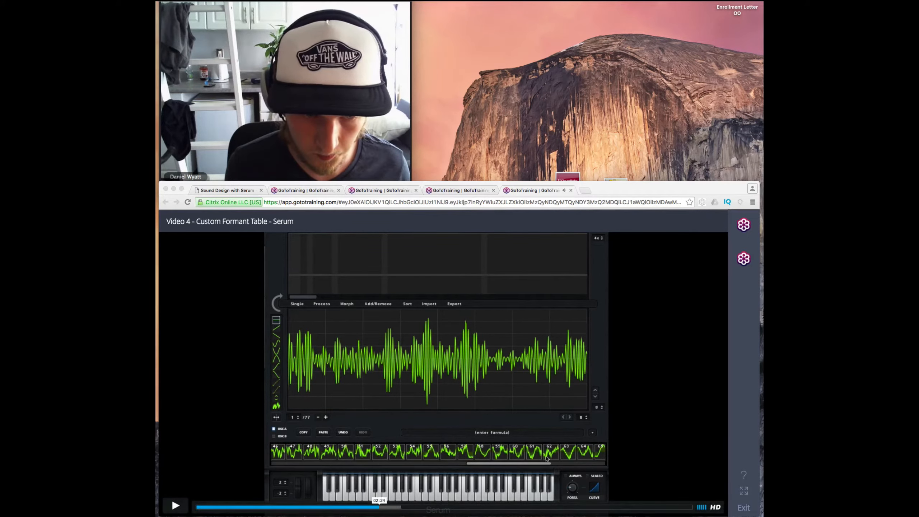
Reduce oscillator A's Bengal Tiger Roars wavetable to 39 frames and morph them with Morph - Crossfade
{"action": "key", "text": "space"}
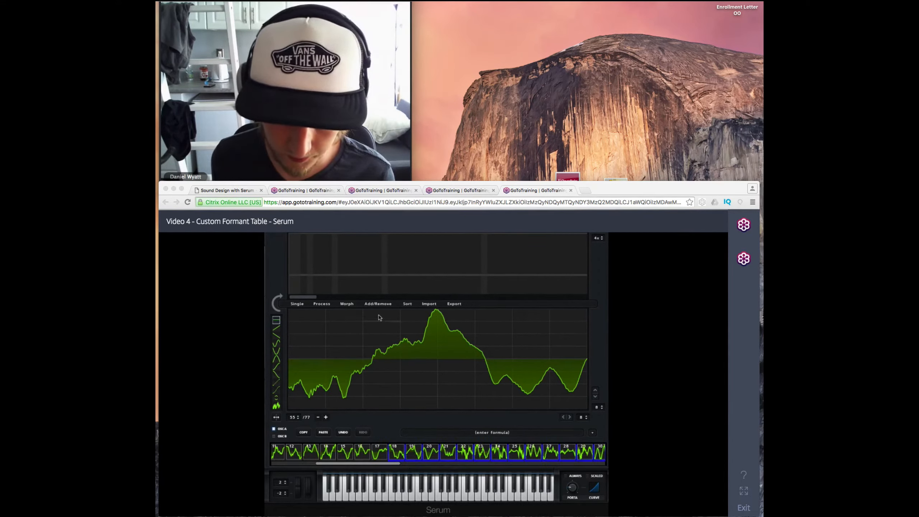
{"action": "left_click", "coordinate": [407, 333]}
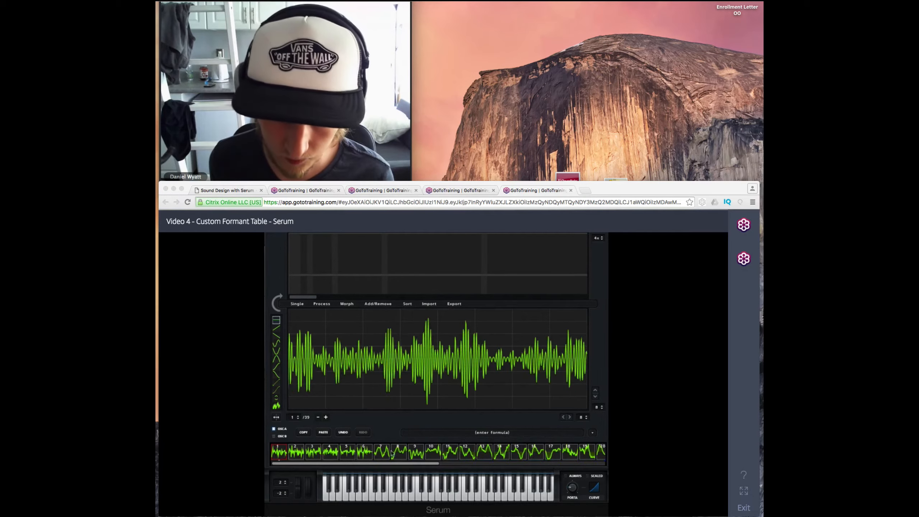
{"action": "left_click_drag", "start_coordinate": [361, 464], "coordinate": [596, 461]}
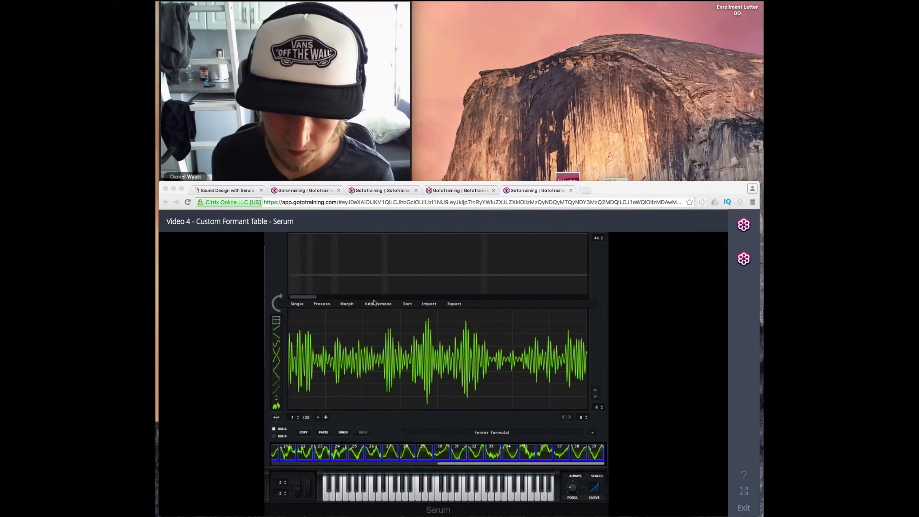
{"action": "left_click", "coordinate": [348, 303]}
{"action": "left_click", "coordinate": [362, 312]}
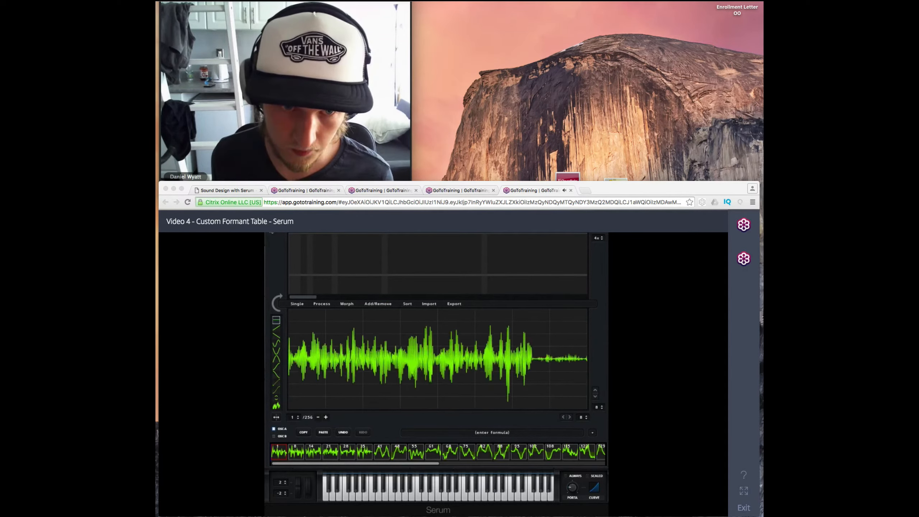
Close the wavetable editor and sweep oscillator A's wavetable position, reaching about 108
{"action": "left_click", "coordinate": [271, 232]}
{"action": "mouse_move", "coordinate": [339, 353]}
{"action": "left_mouse_down"}
{"action": "mouse_move", "coordinate": [343, 340]}
{"action": "mouse_move", "coordinate": [337, 345]}
{"action": "left_mouse_up"}
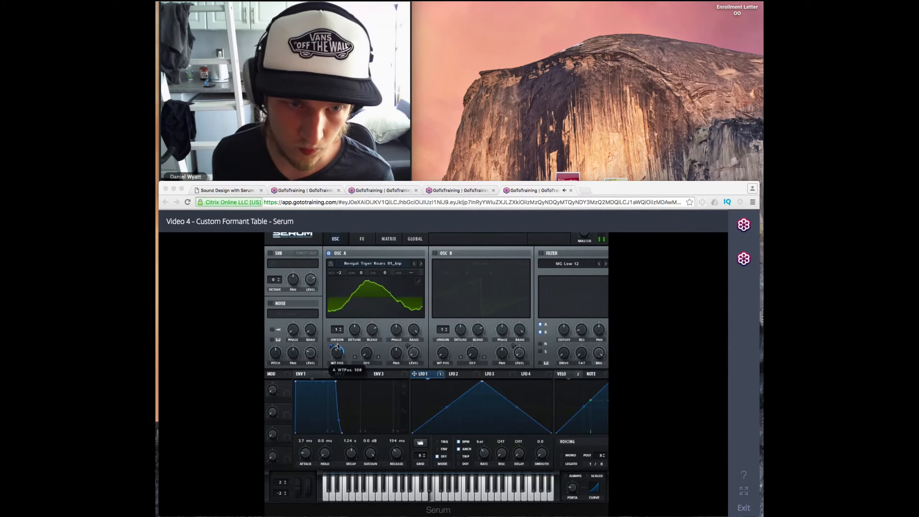
{"action": "key", "text": "space"}
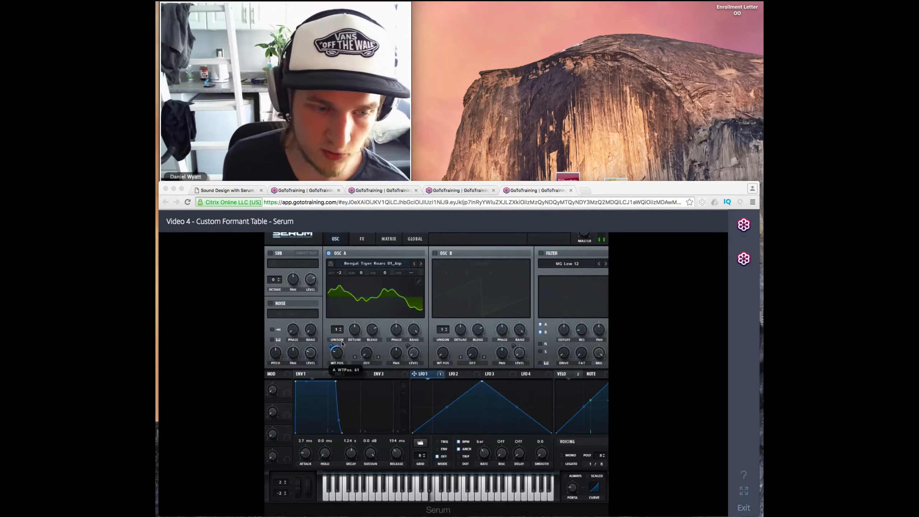
Watch the training video's section on the wavetable editor's Process options, pausing for commentary
{"action": "key", "text": "space"}
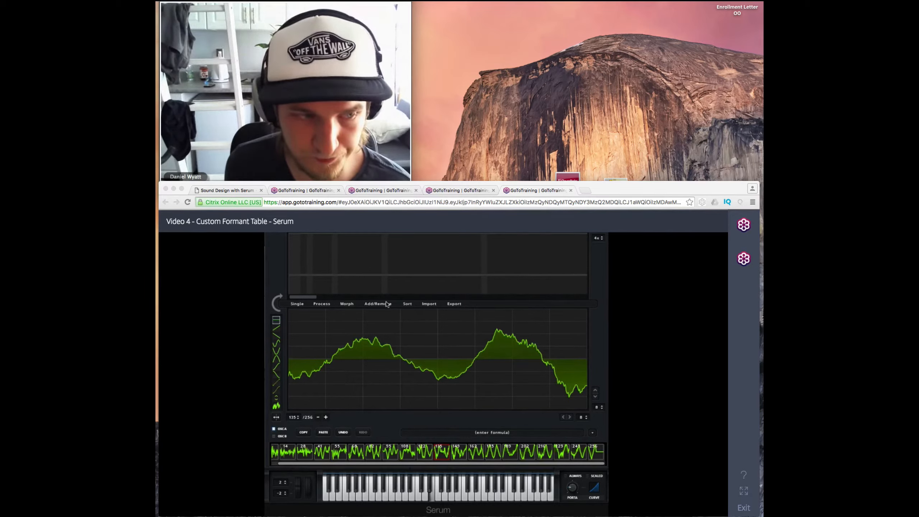
{"action": "key", "text": "space"}
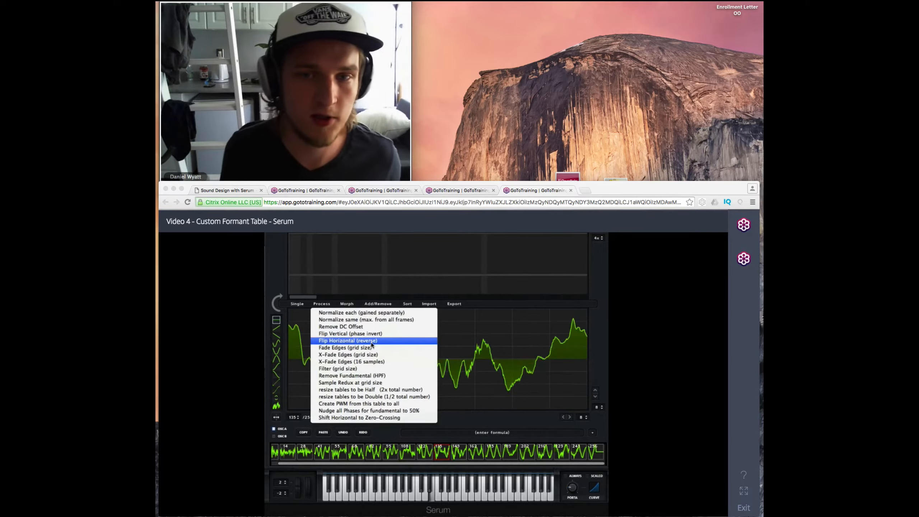
{"action": "key", "text": "space"}
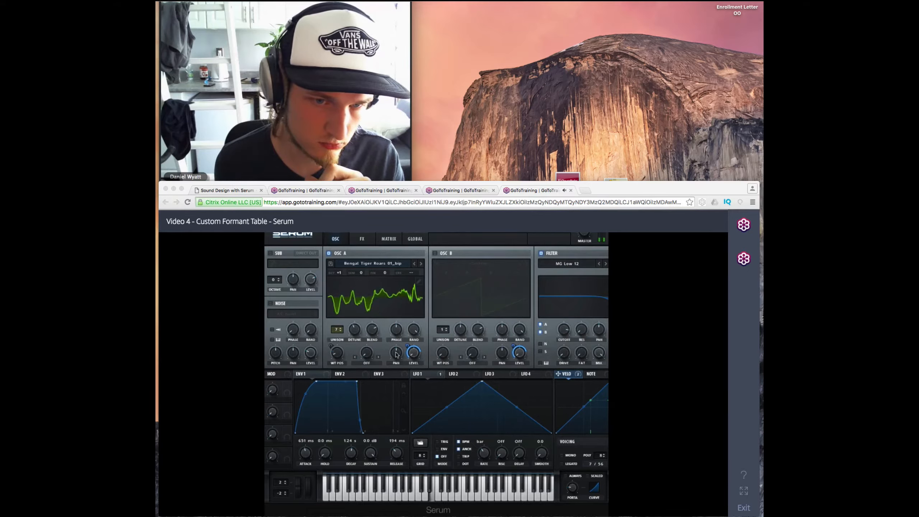
Assign LFO 2 to oscillator A's pan and give the LFO the basic sine shape
{"action": "left_click_drag", "start_coordinate": [452, 374], "coordinate": [395, 352]}
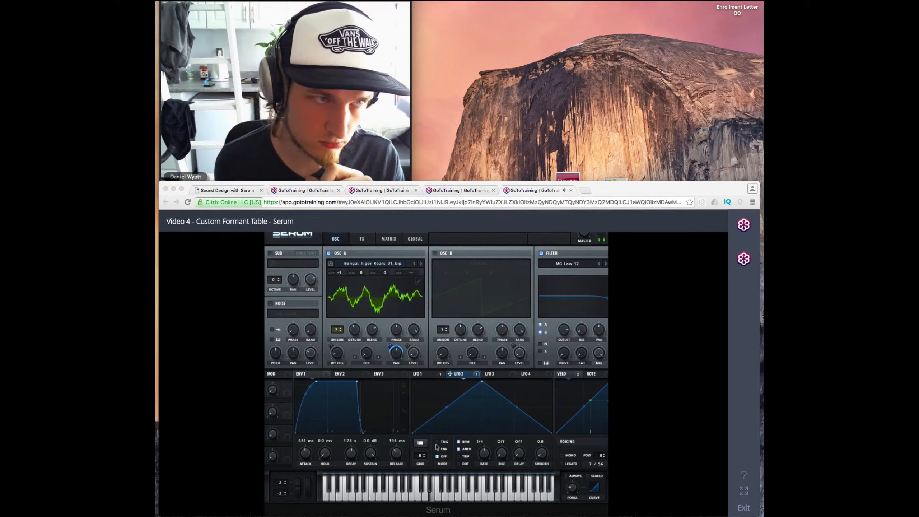
{"action": "left_click", "coordinate": [420, 442]}
{"action": "mouse_move", "coordinate": [435, 443]}
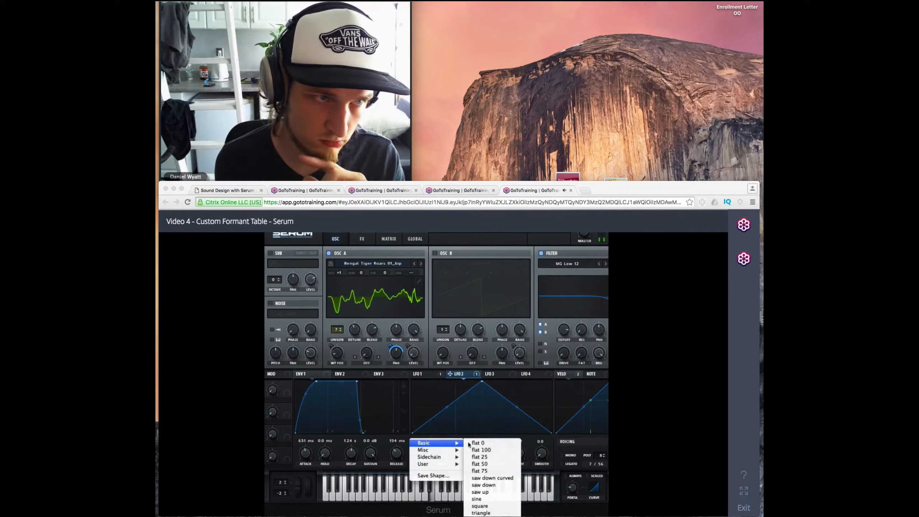
{"action": "left_click", "coordinate": [493, 499]}
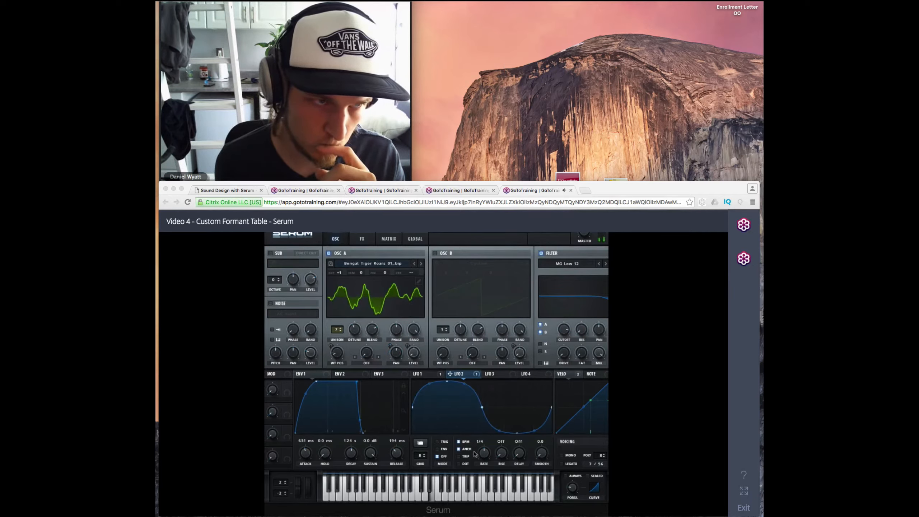
{"action": "key", "text": "space"}
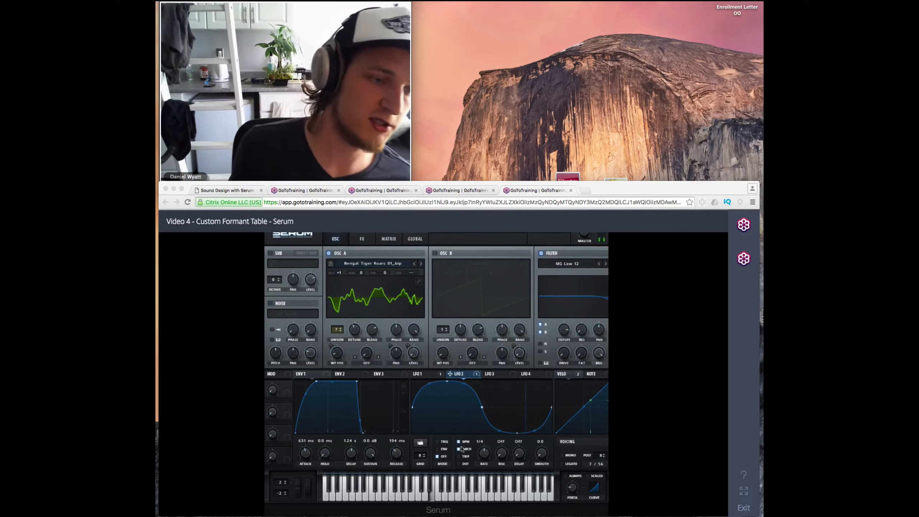
Watch the training video's section on LFO 3 modulating oscillator A's fine tuning and the layered second oscillator, pausing for commentary
{"action": "key", "text": "space"}
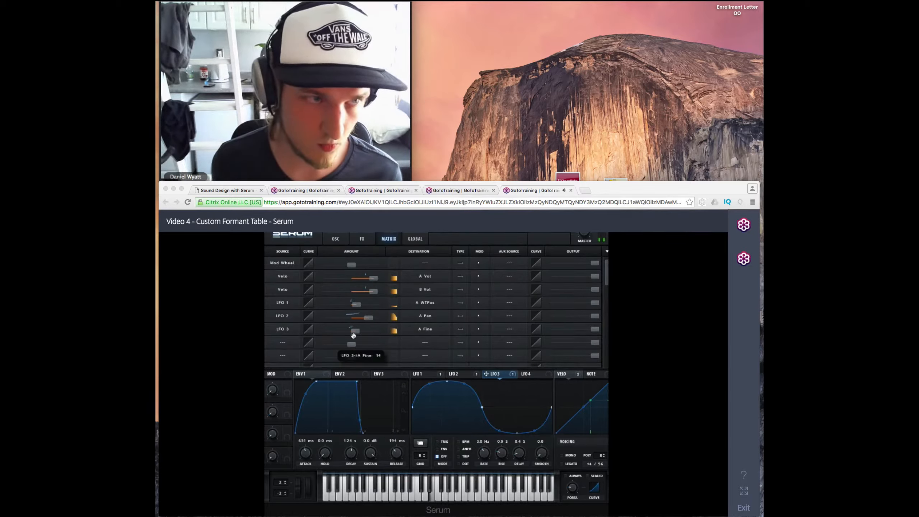
{"action": "key", "text": "space"}
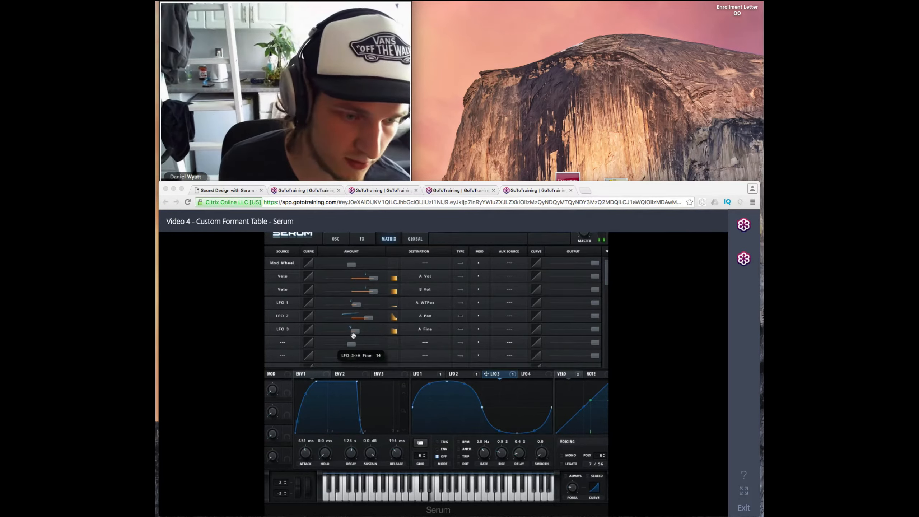
{"action": "key", "text": "space"}
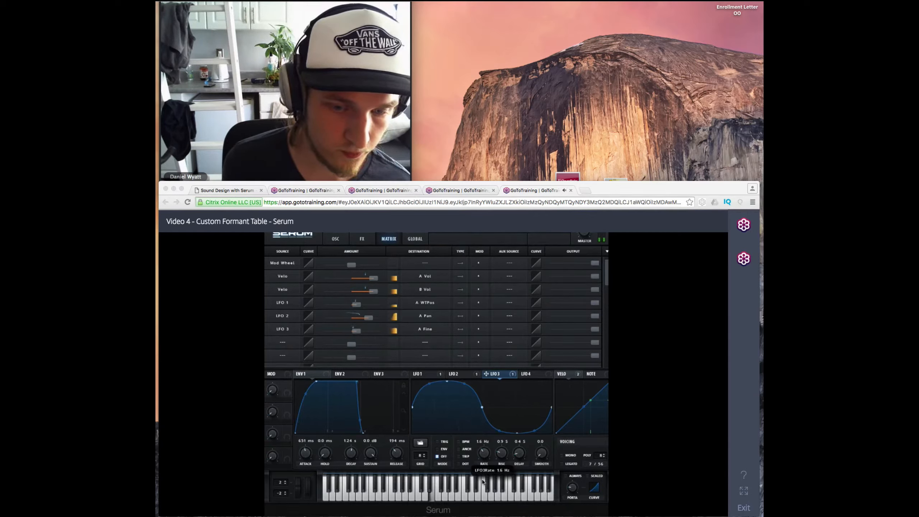
{"action": "key", "text": "space"}
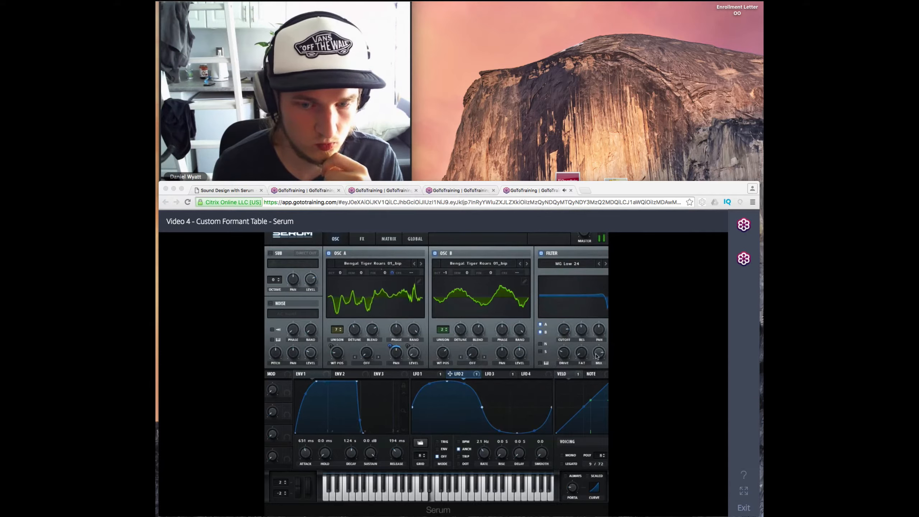
{"action": "key", "text": "space"}
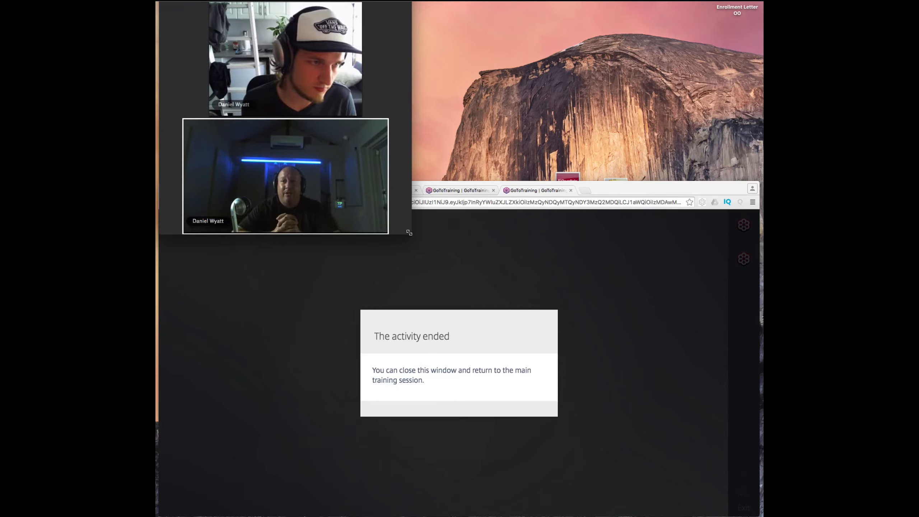
Enlarge the webcam window to span the full width of the desktop
{"action": "left_click_drag", "start_coordinate": [381, 234], "coordinate": [757, 347]}
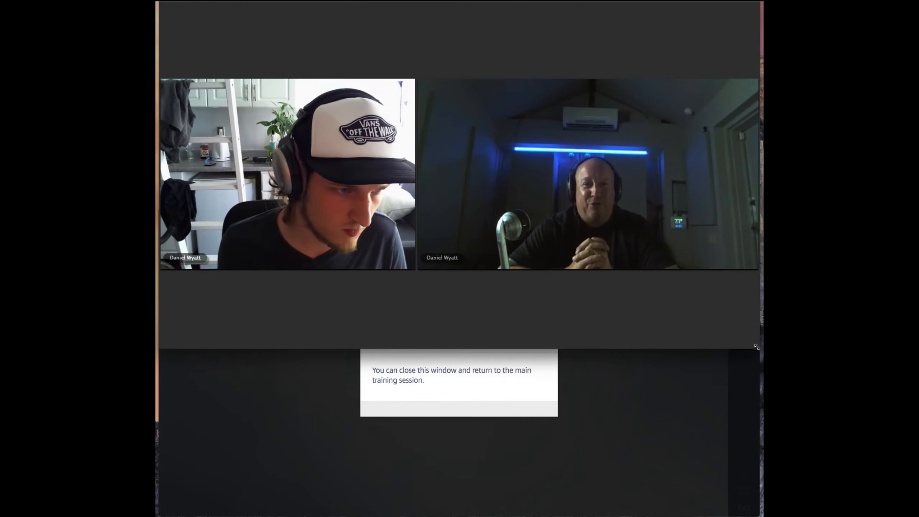